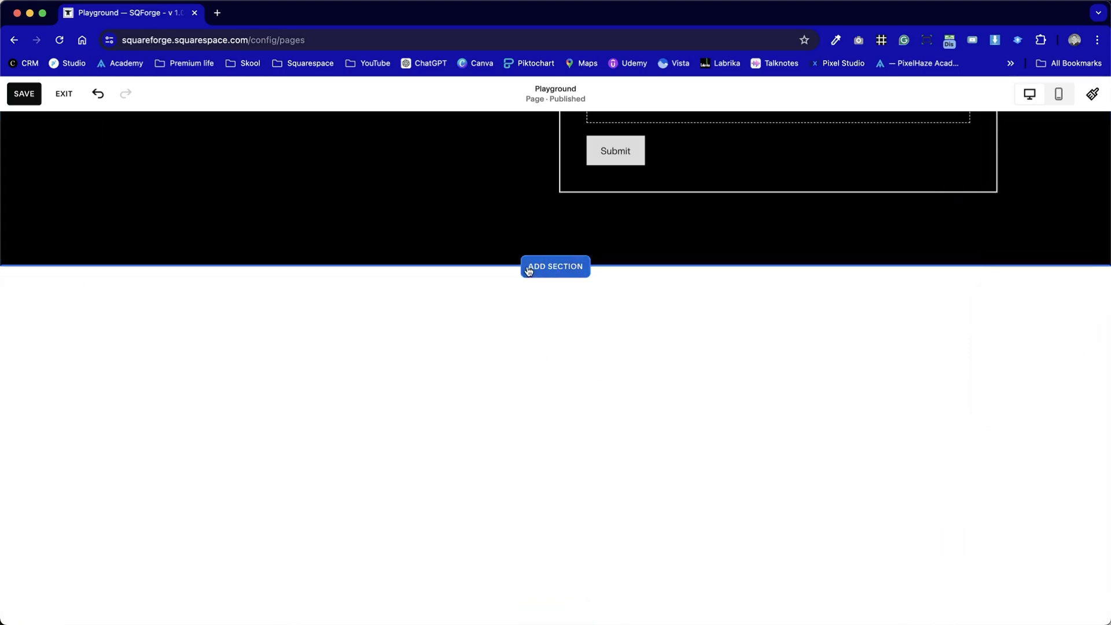
# - Browse the section template gallery and close it without adding a section
pyautogui.scroll(5, 533, 313)
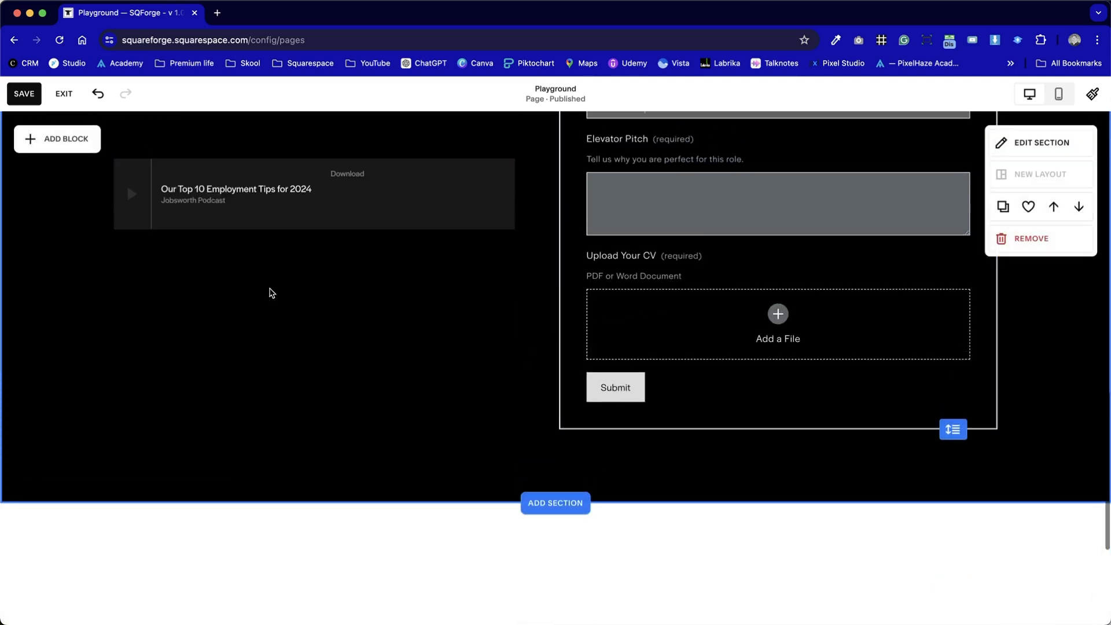
pyautogui.scroll(-5, 382, 330)
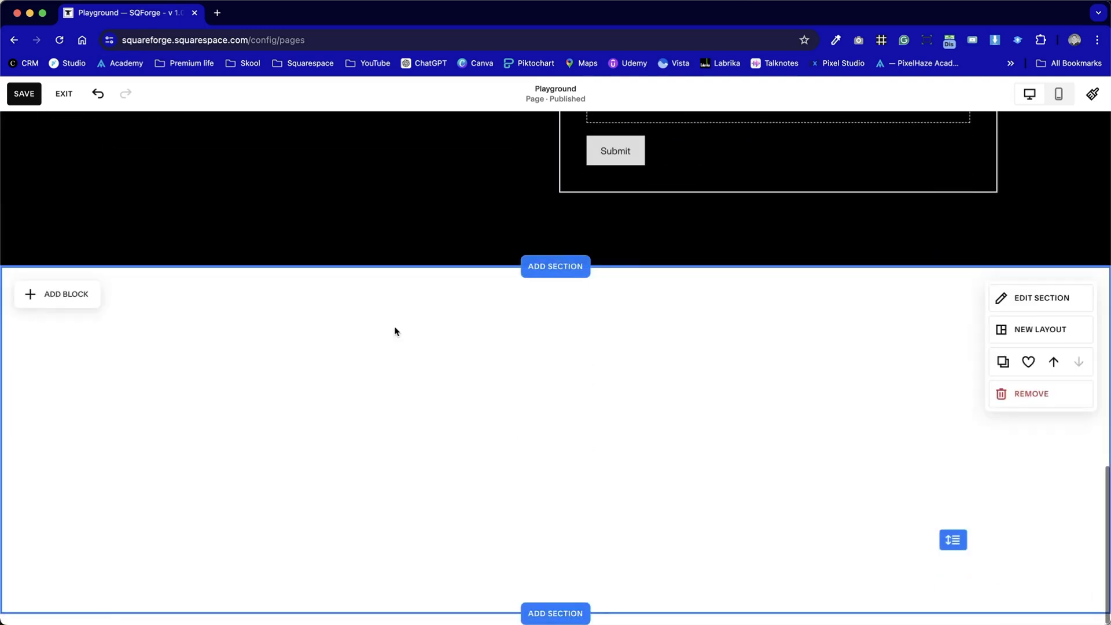
pyautogui.click(564, 275)
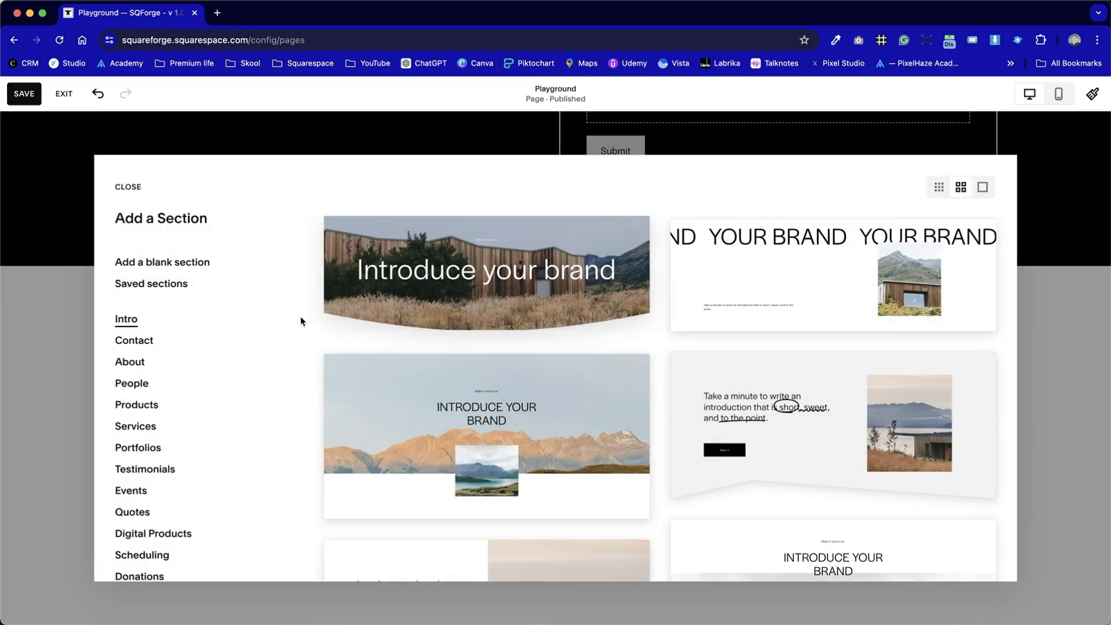
pyautogui.scroll(-15, 755, 503)
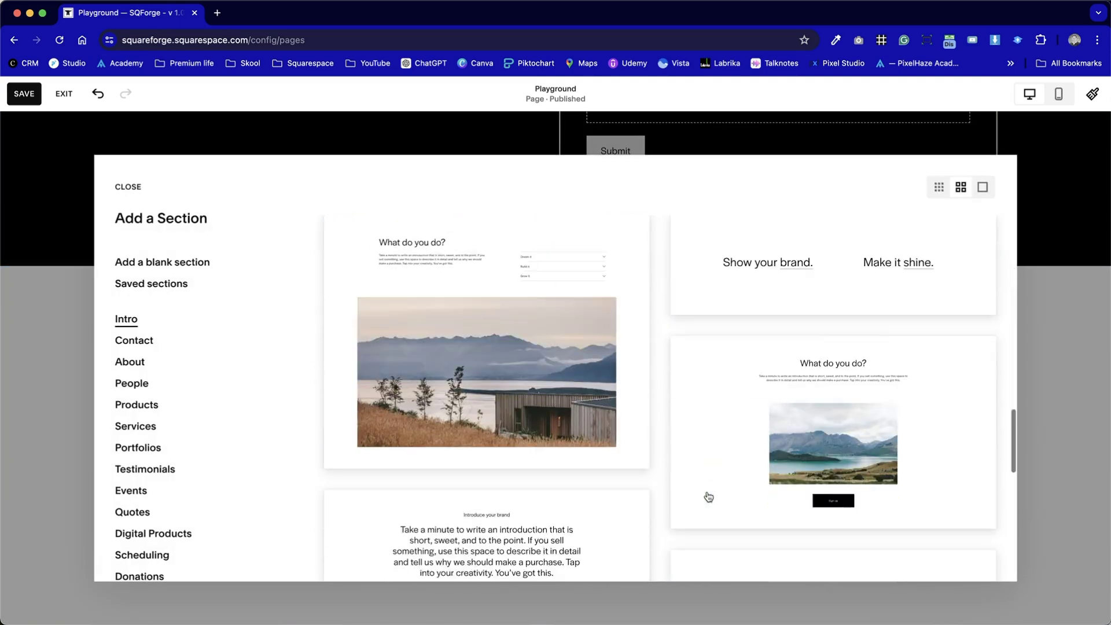
pyautogui.click(1055, 473)
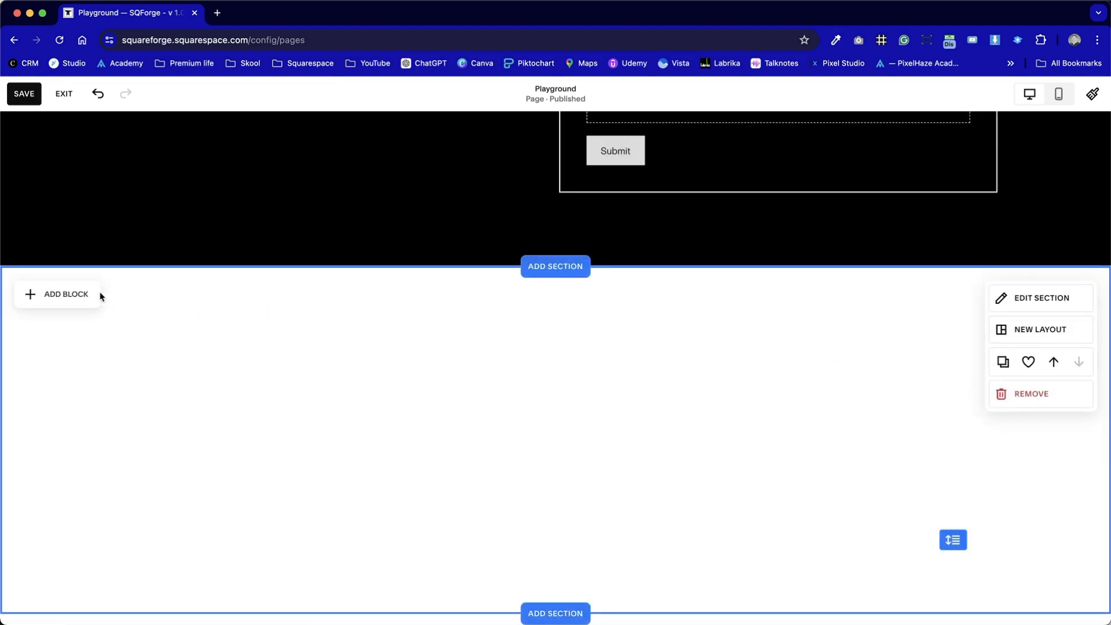
# - Add a Newsletter block to the white section, widen it and place it in the right half
pyautogui.click(67, 296)
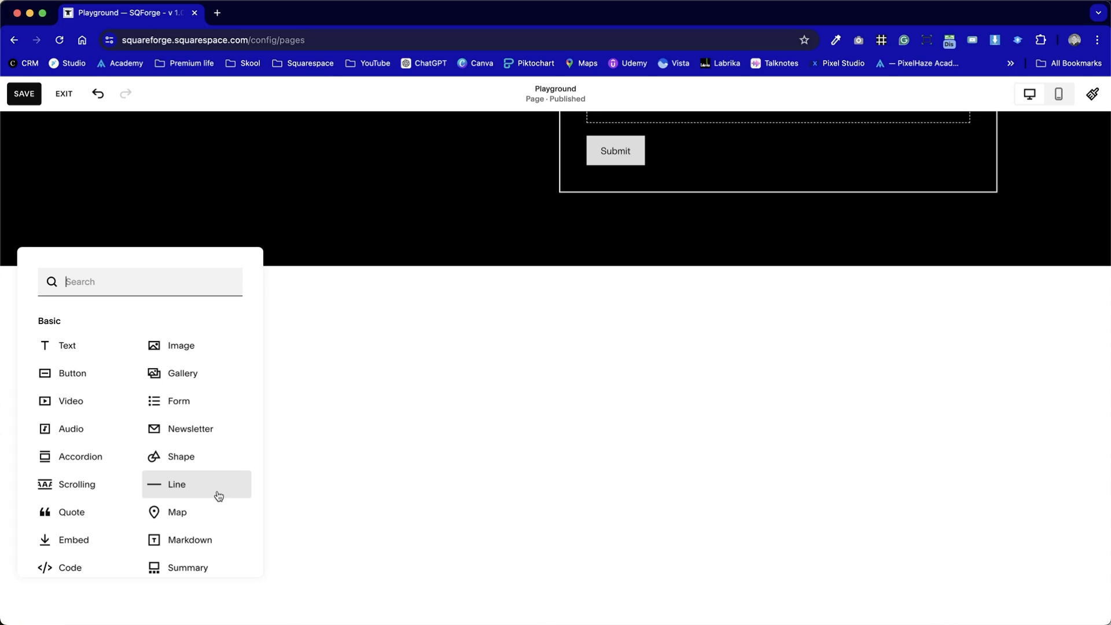
pyautogui.click(189, 433)
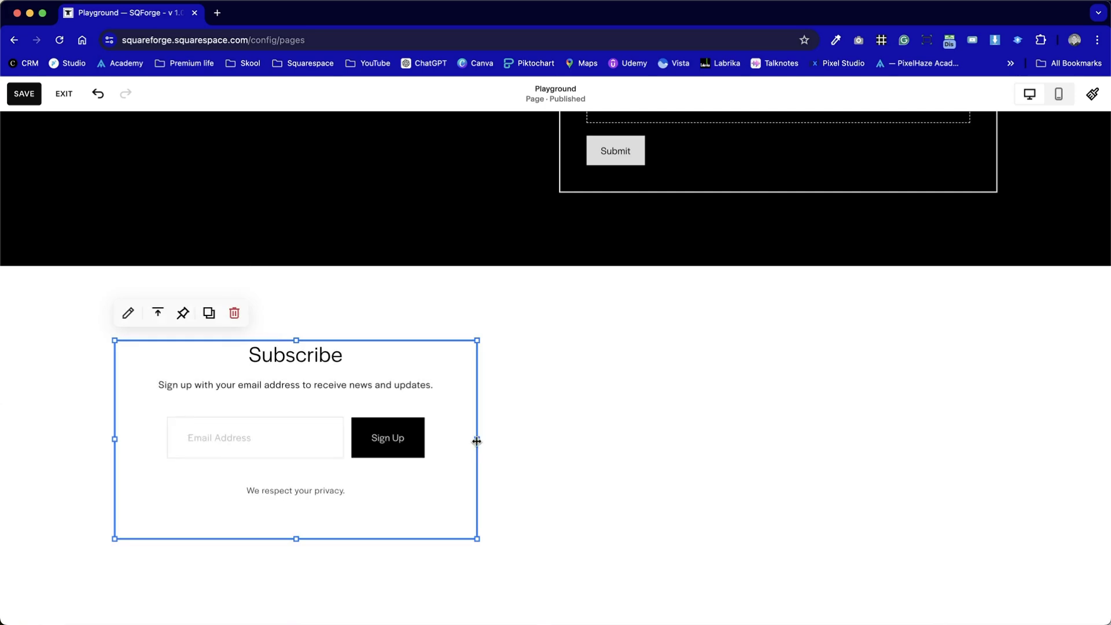
pyautogui.moveTo(476, 441); pyautogui.dragTo(856, 429)
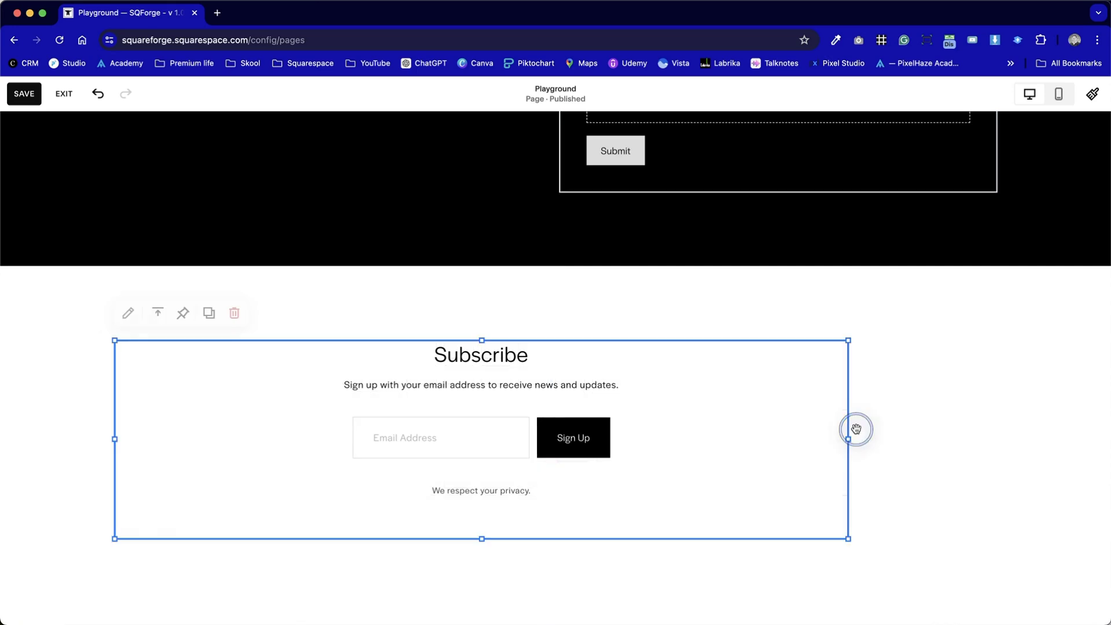
pyautogui.click(912, 454)
pyautogui.click(663, 413)
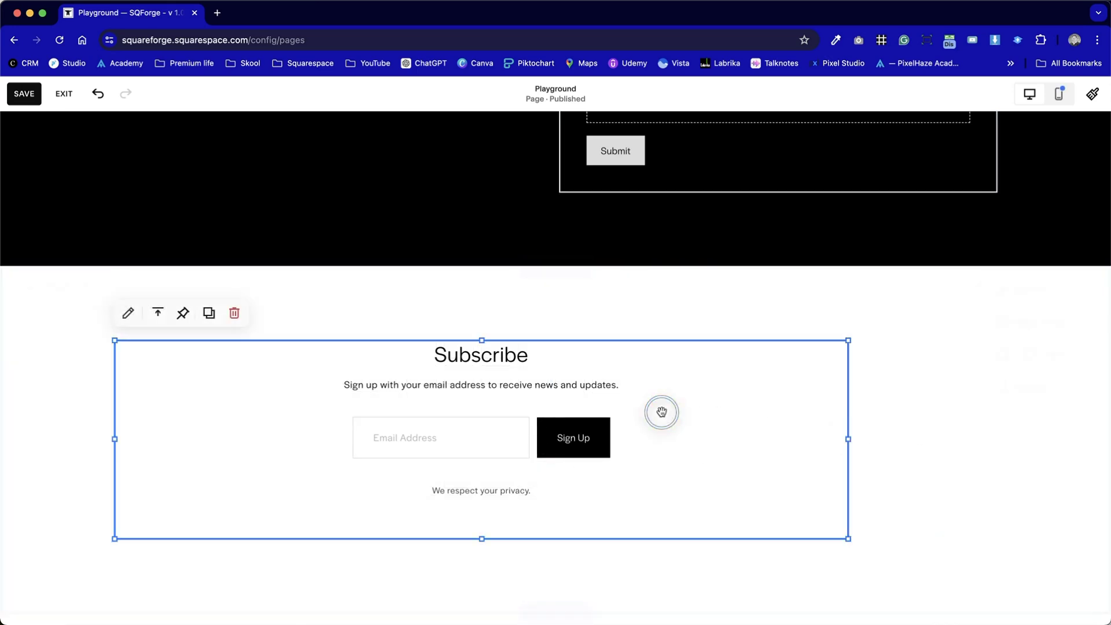
pyautogui.moveTo(642, 420); pyautogui.dragTo(781, 409)
pyautogui.moveTo(263, 439); pyautogui.dragTo(670, 437)
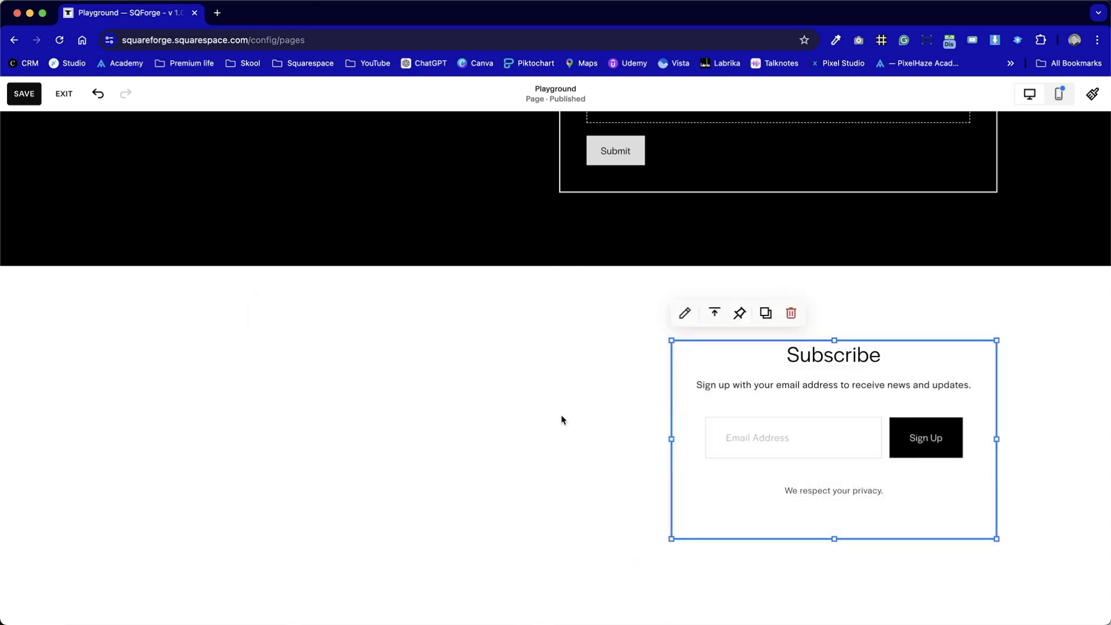
pyautogui.click(417, 491)
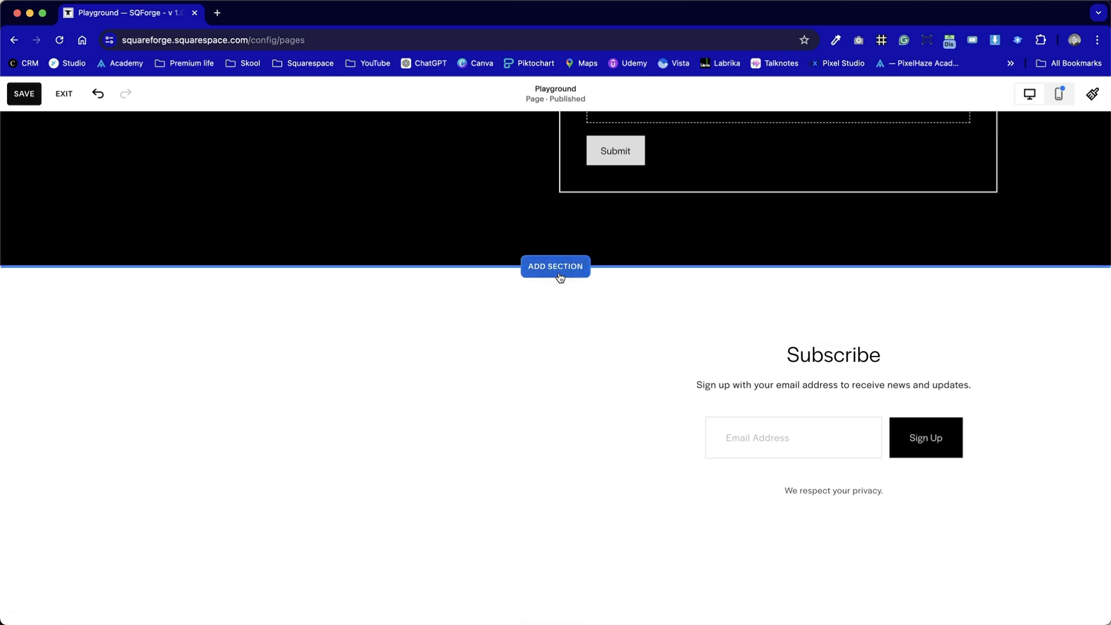
# - Delete the podcast audio block from the dark Job Board section
pyautogui.scroll(10, 550, 358)
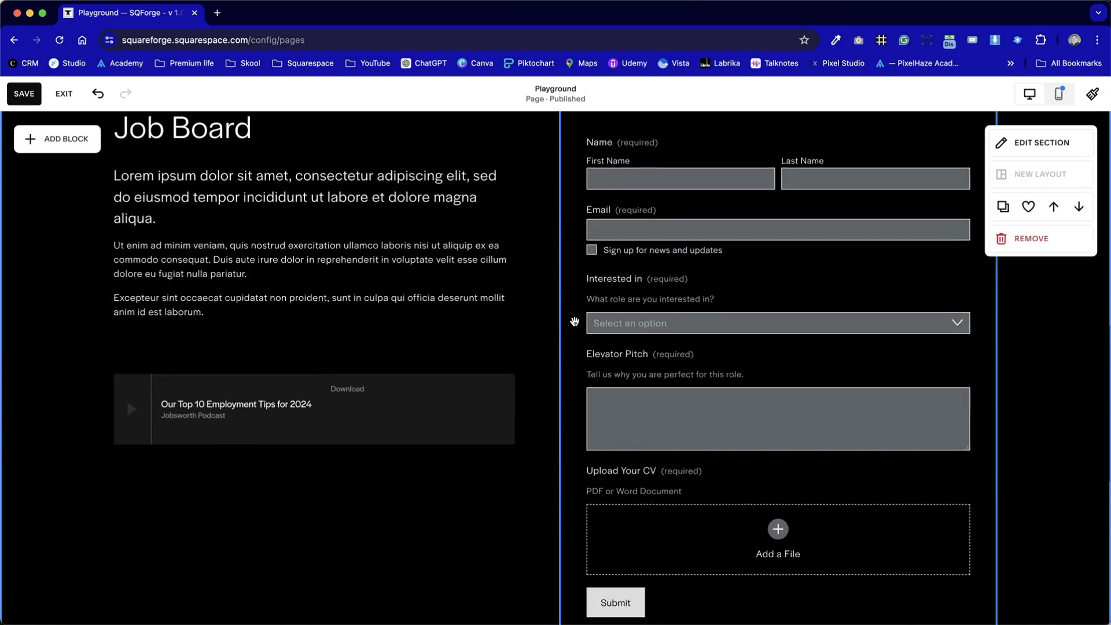
pyautogui.scroll(-3, 574, 322)
pyautogui.scroll(-3, 574, 322)
pyautogui.scroll(5, 574, 321)
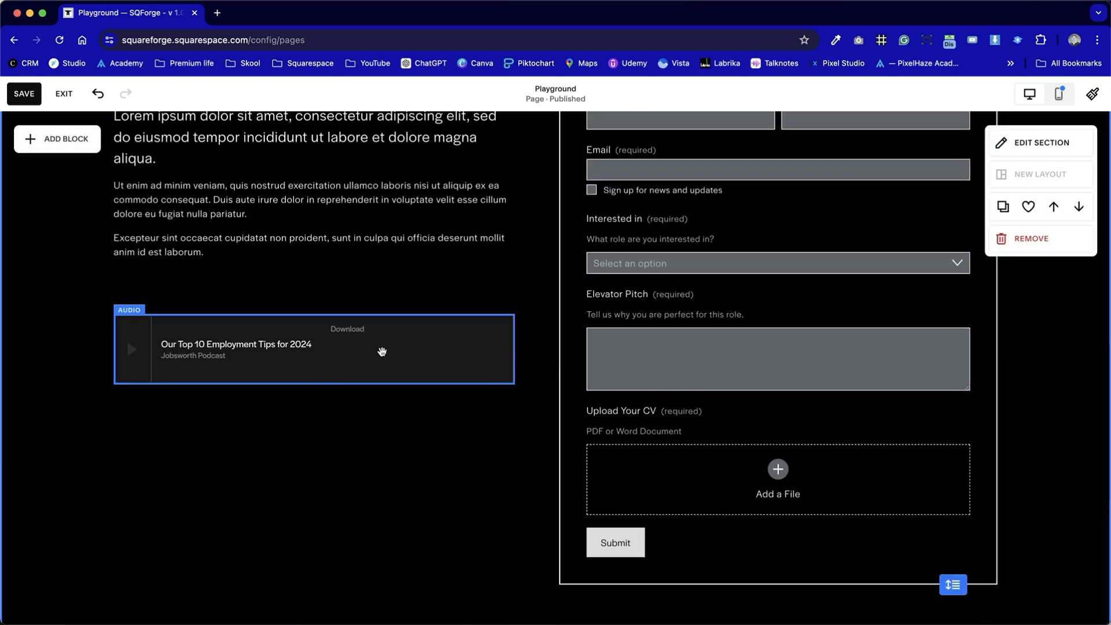
pyautogui.click(382, 351)
pyautogui.scroll(3, 382, 351)
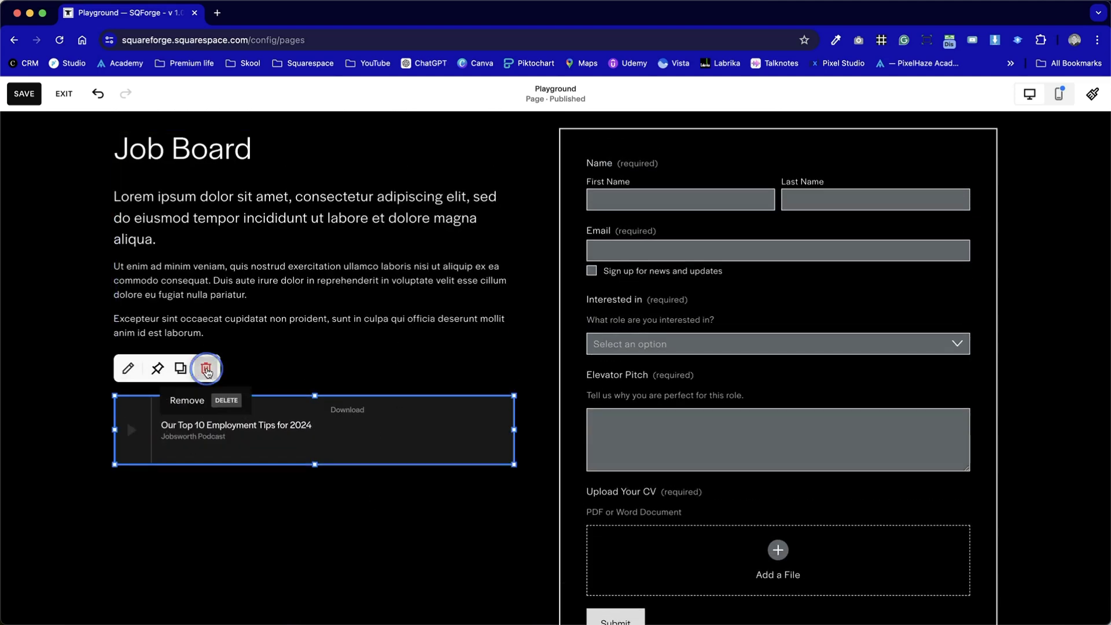
pyautogui.click(206, 368)
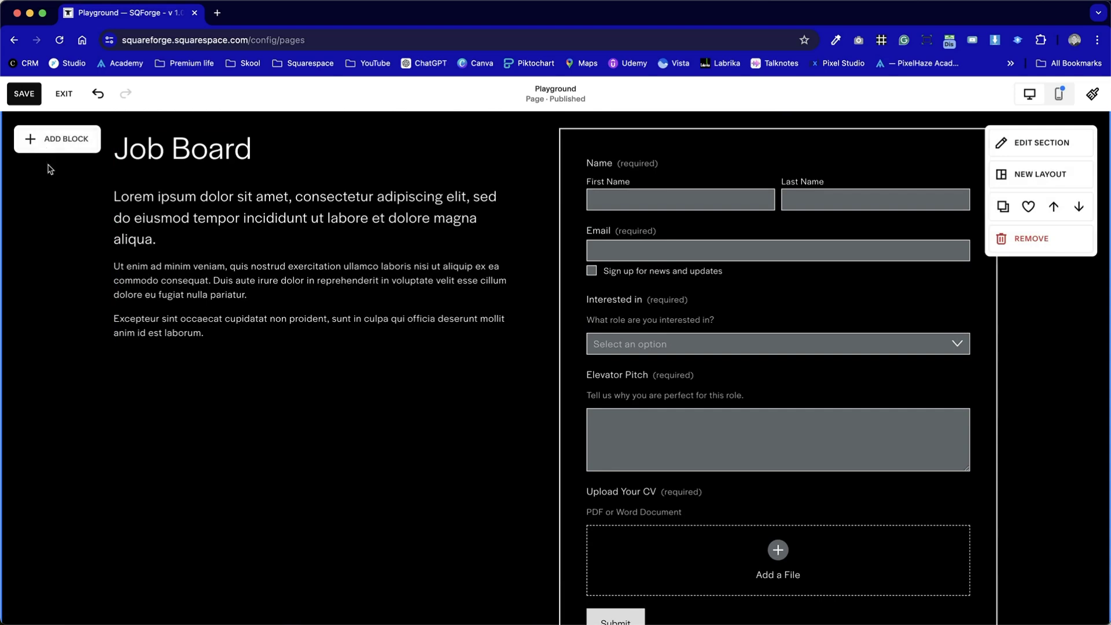
# - Add a Newsletter block and position it below the Job Board text
pyautogui.click(50, 144)
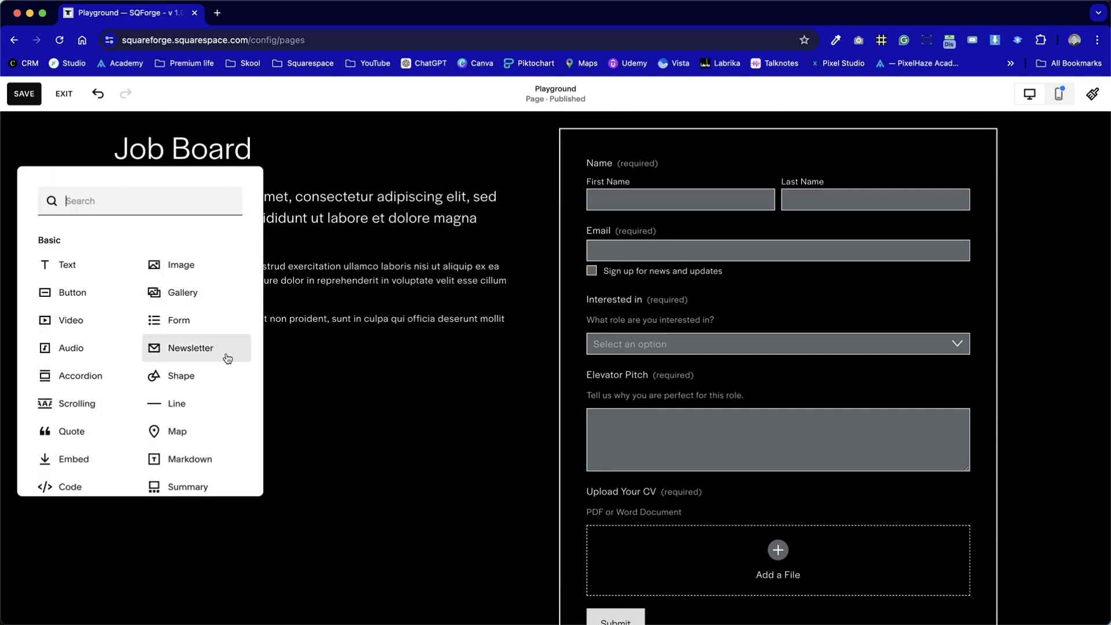
pyautogui.click(210, 350)
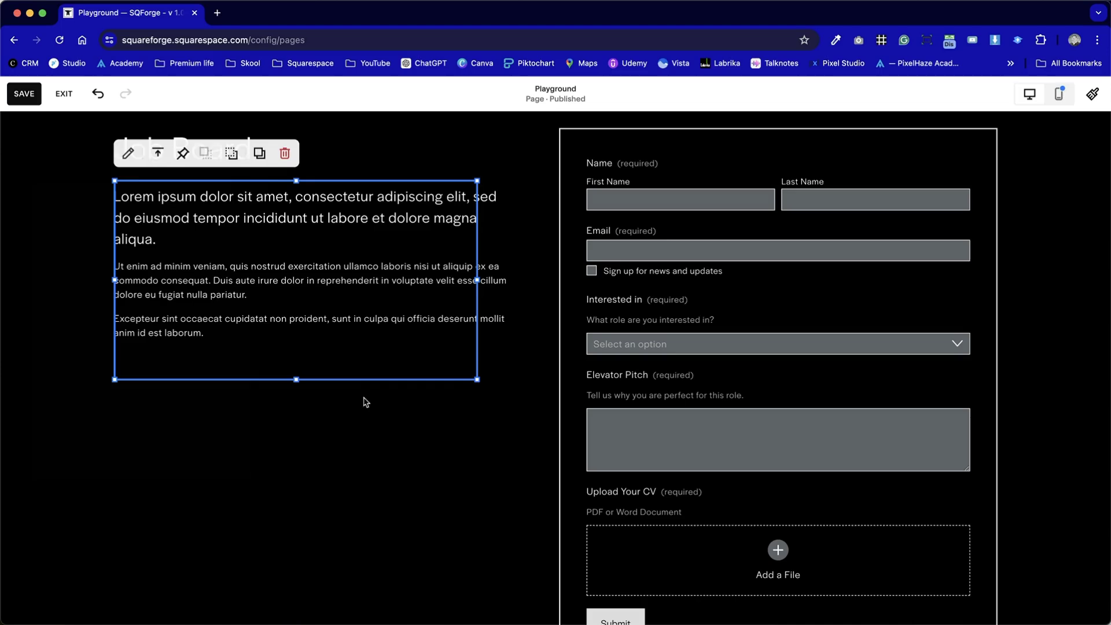
pyautogui.moveTo(360, 272); pyautogui.dragTo(324, 489)
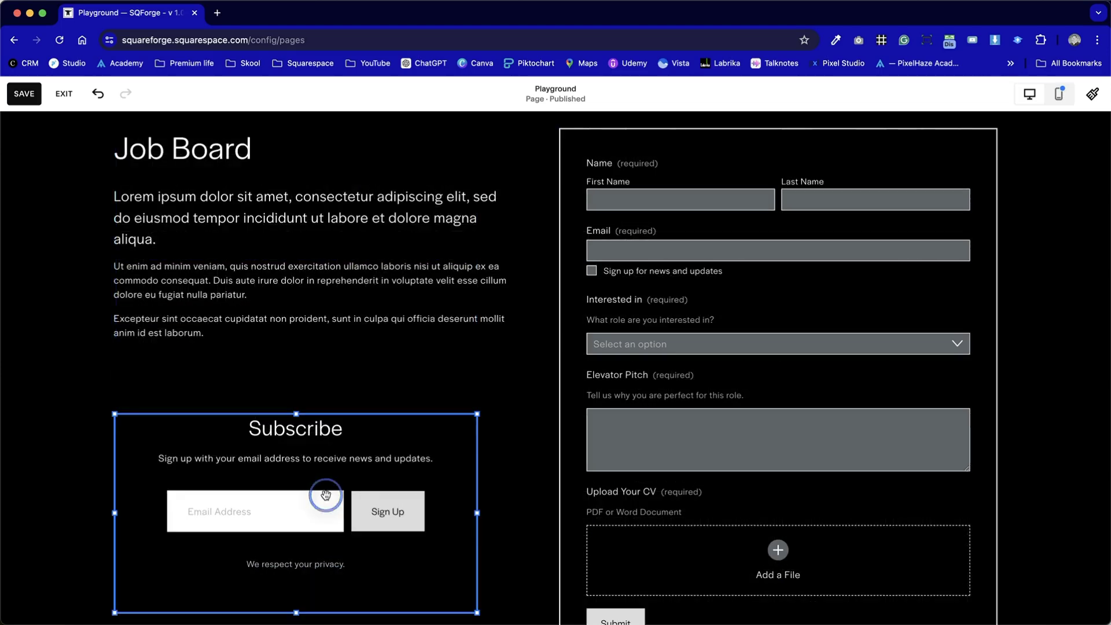
pyautogui.click(516, 467)
pyautogui.scroll(-6, 516, 466)
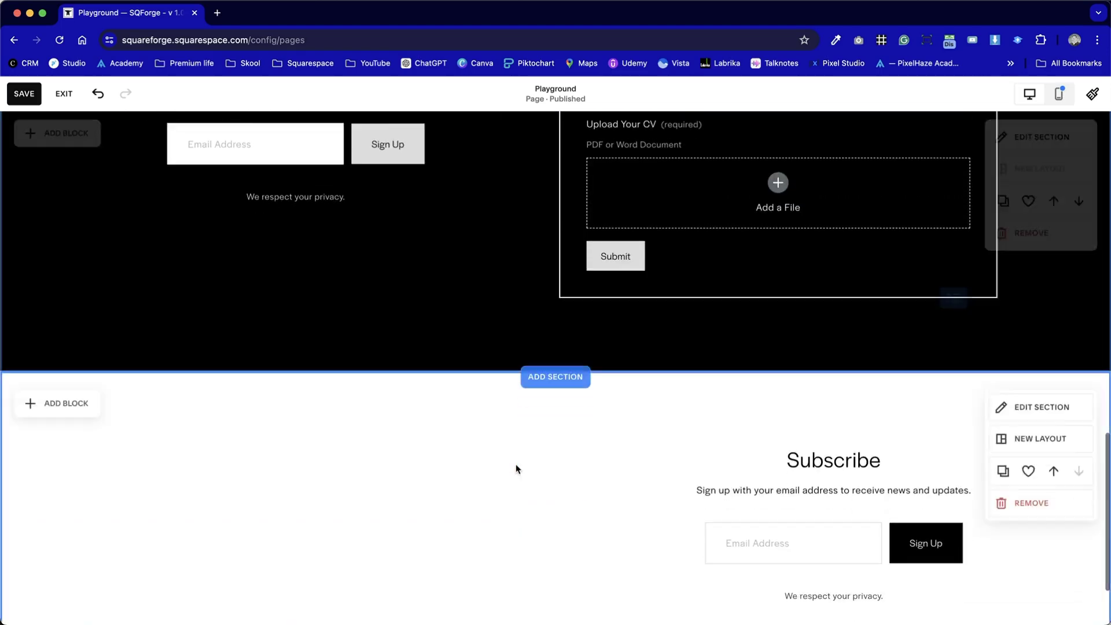
pyautogui.scroll(3, 516, 466)
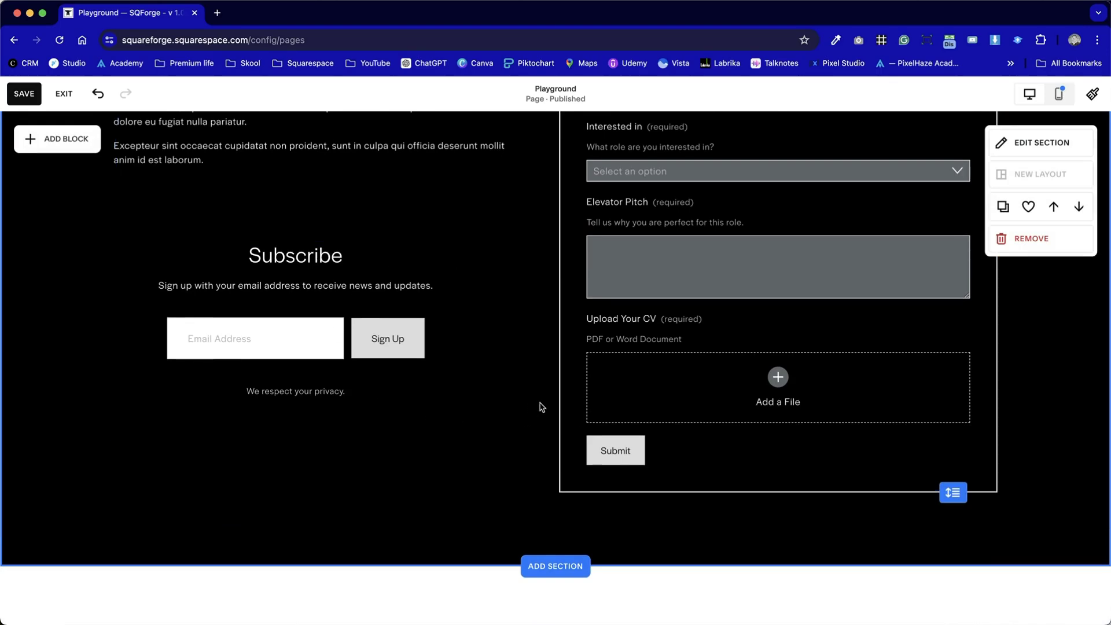
pyautogui.scroll(-5, 529, 406)
pyautogui.scroll(6, 530, 407)
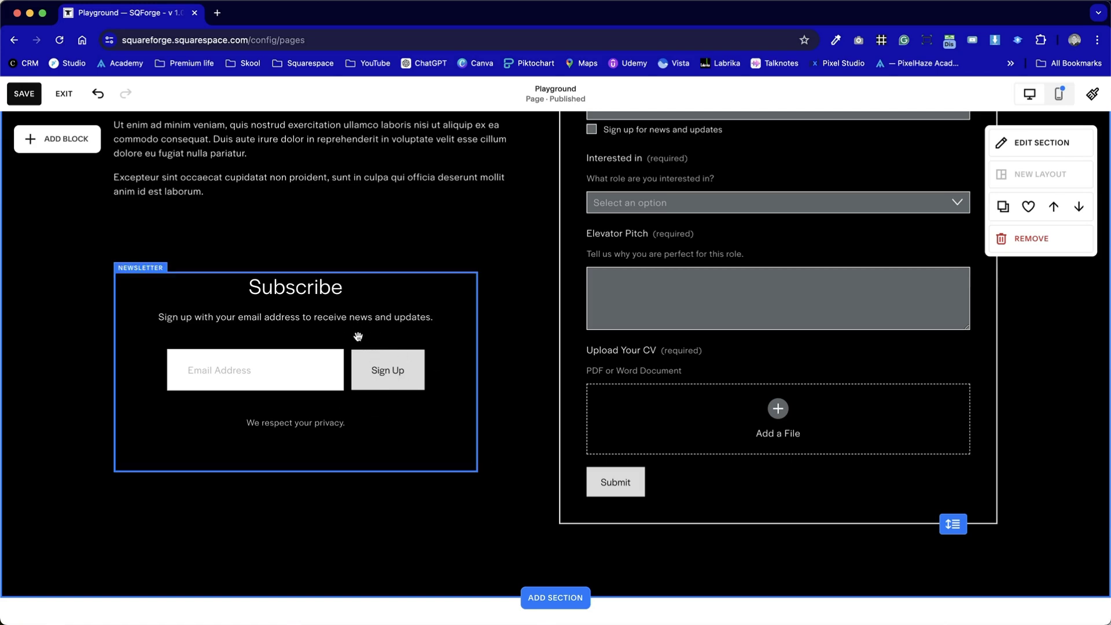
# - Change the Job Board signup form's title to 'Subscribe here'
pyautogui.doubleClick(330, 353)
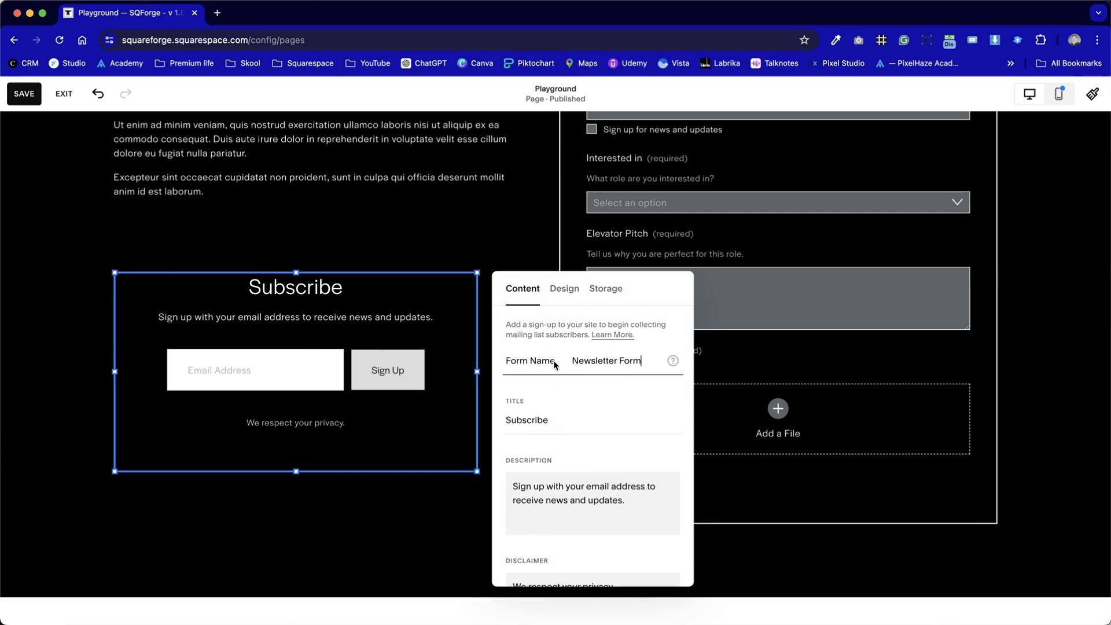
pyautogui.click(521, 365)
pyautogui.moveTo(506, 417); pyautogui.dragTo(578, 416)
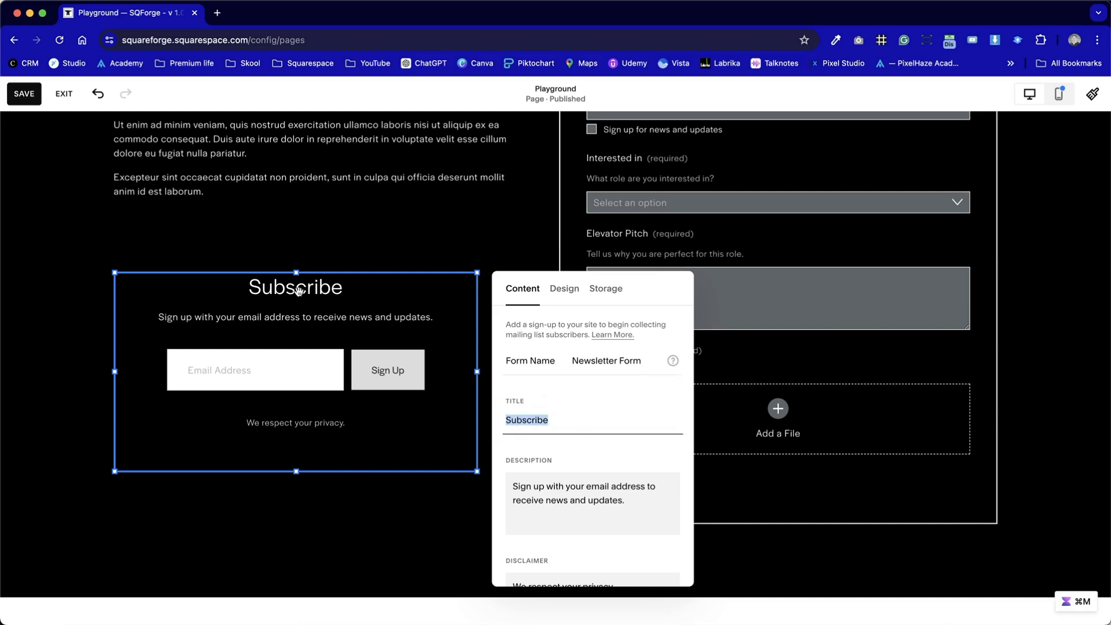
pyautogui.press('Right')
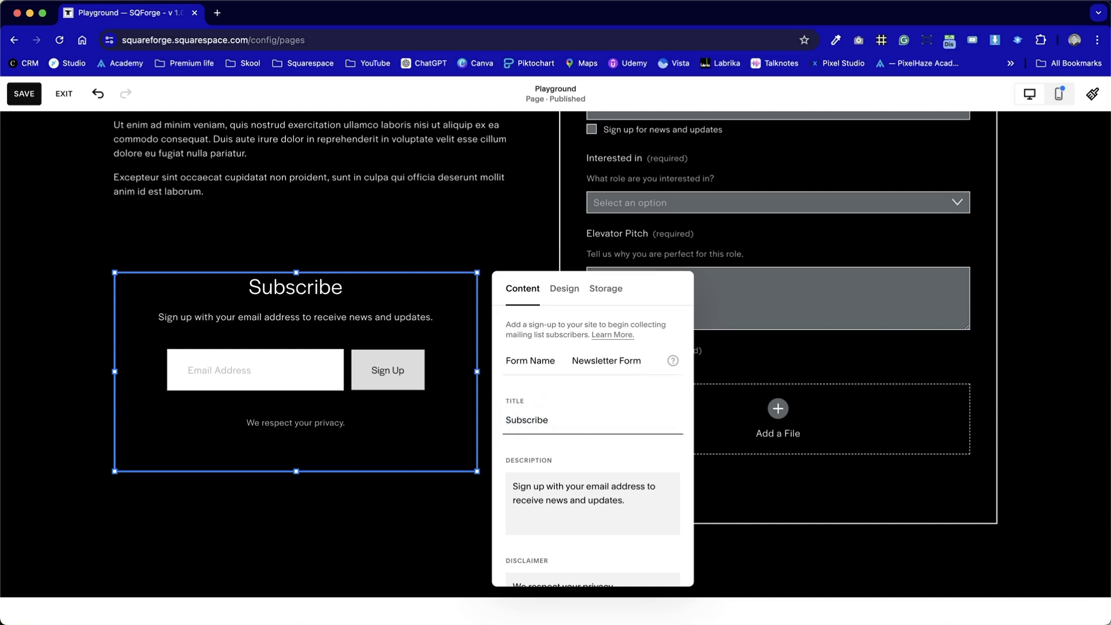
pyautogui.write('here')
pyautogui.click(572, 461)
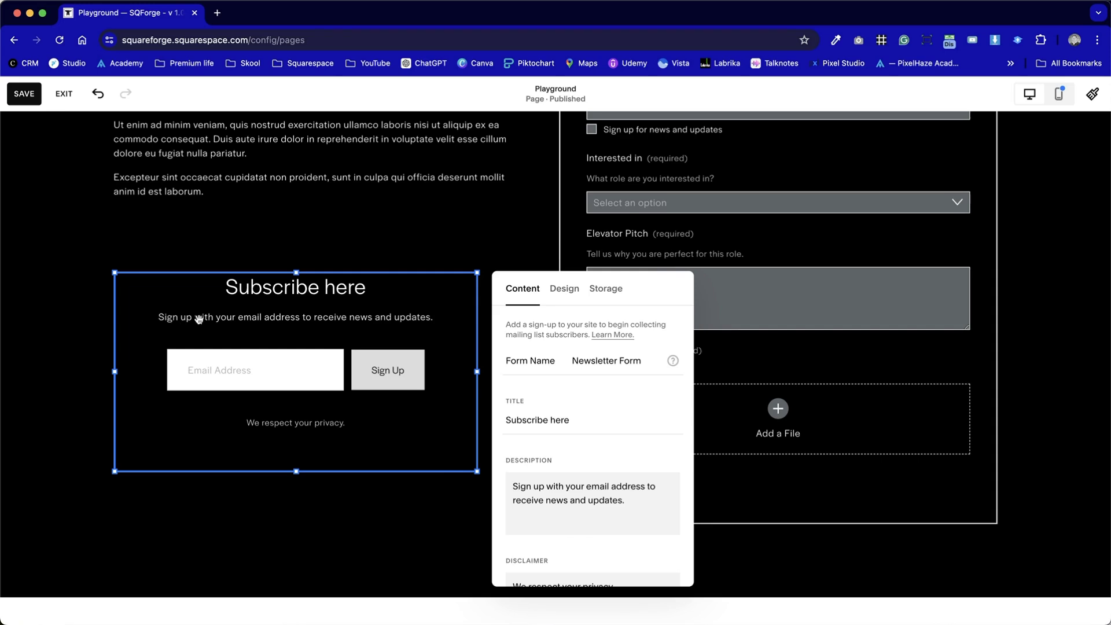
# - Turn on Require Name Field so First Name and Last Name fields appear
pyautogui.scroll(-5, 588, 523)
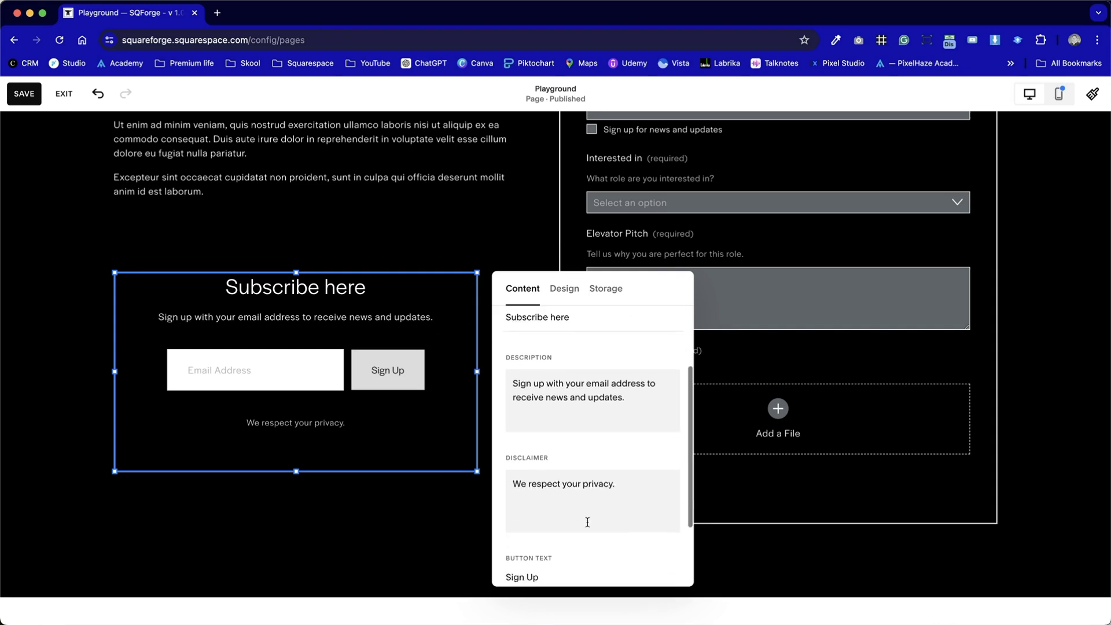
pyautogui.moveTo(628, 402); pyautogui.dragTo(496, 378)
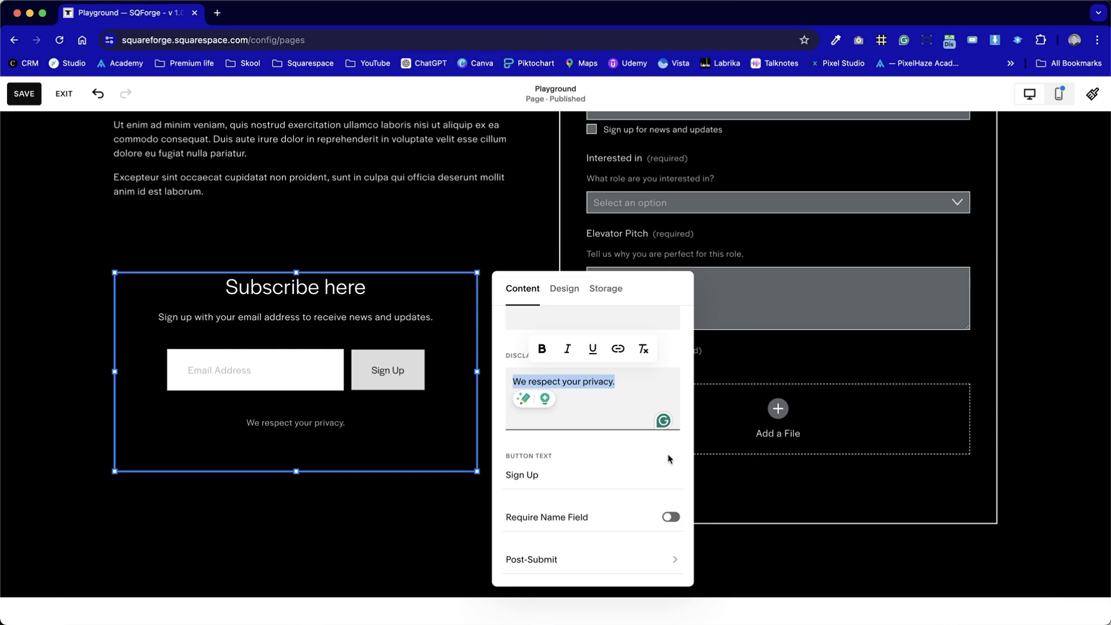
pyautogui.click(671, 518)
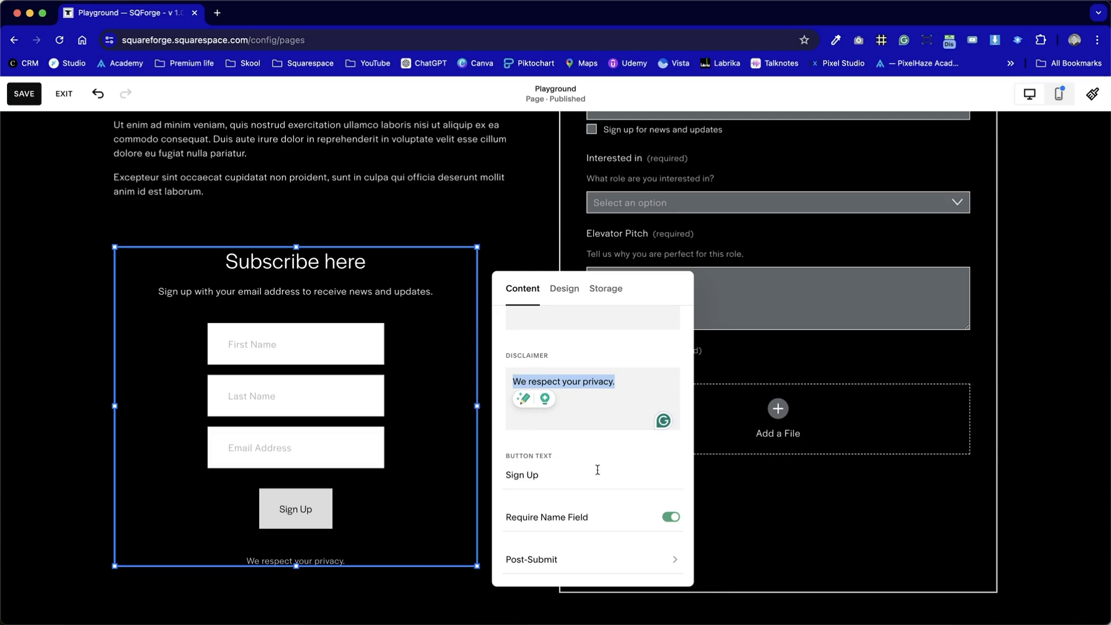
# - Open the Post-Submit settings and review the 'Thank you!' message
pyautogui.click(635, 559)
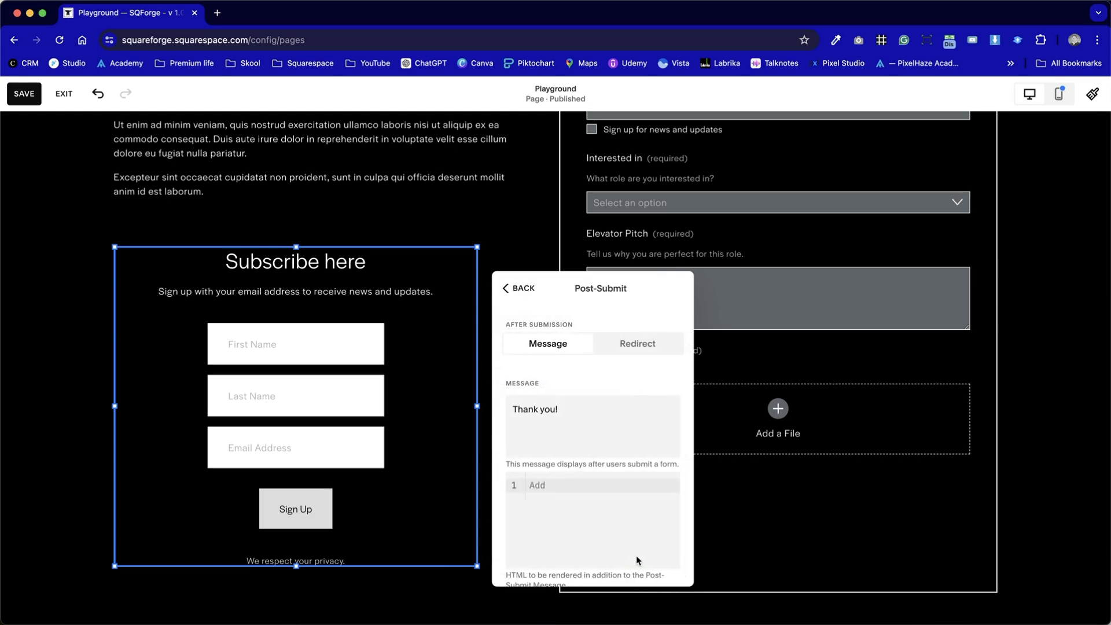
pyautogui.moveTo(572, 412); pyautogui.dragTo(506, 403)
pyautogui.click(513, 365)
pyautogui.scroll(-1, 577, 522)
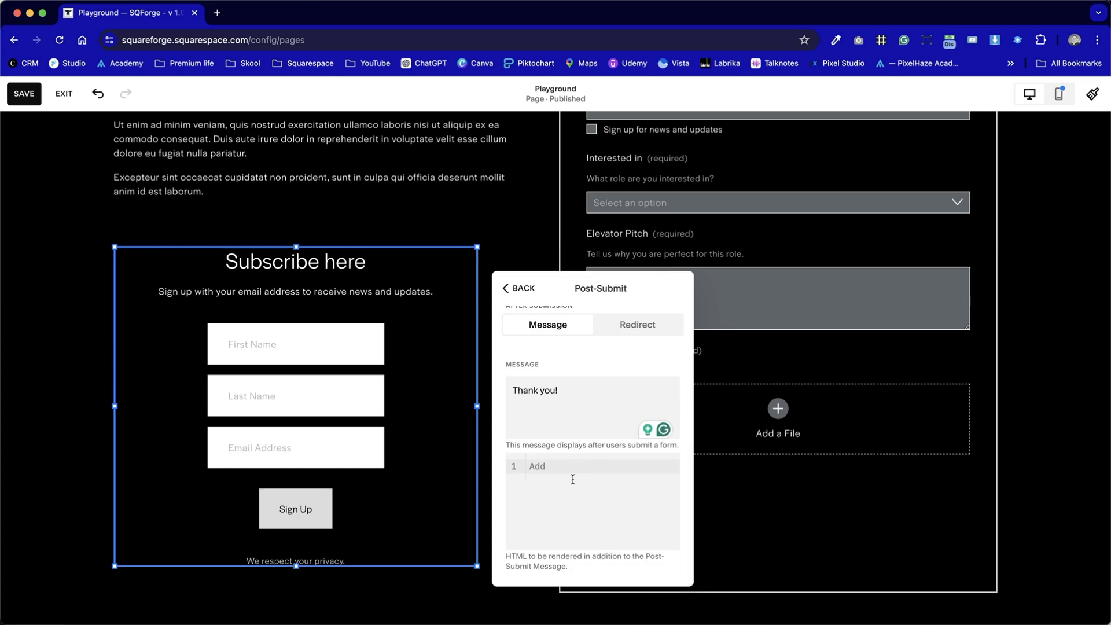
pyautogui.scroll(1, 585, 558)
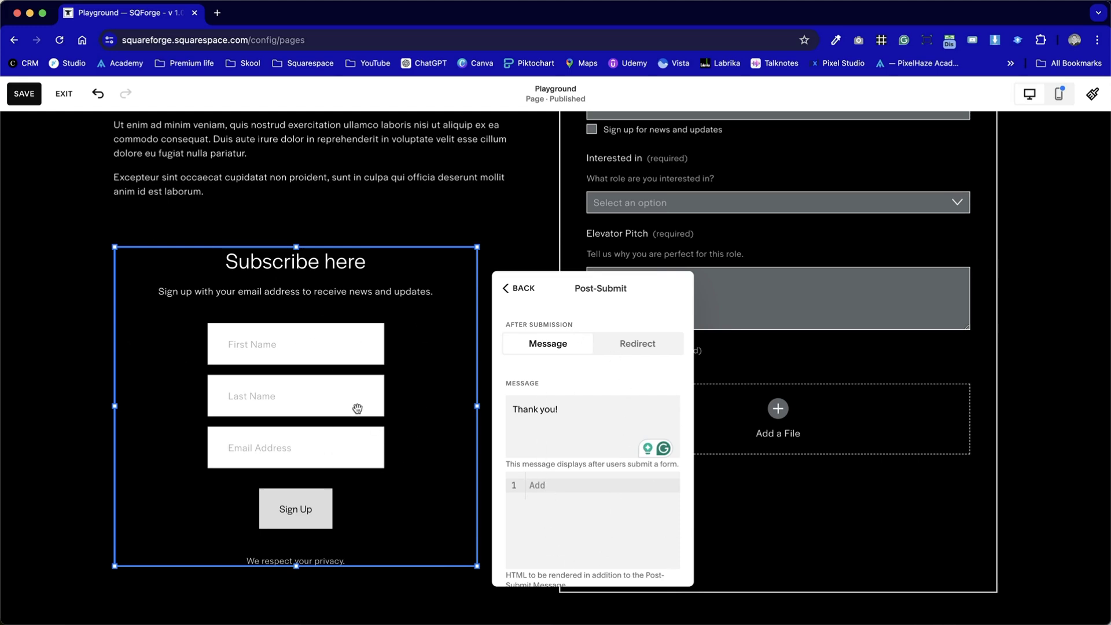
# - Switch the post-submit action to Redirect, leaving the redirect link empty
pyautogui.click(660, 343)
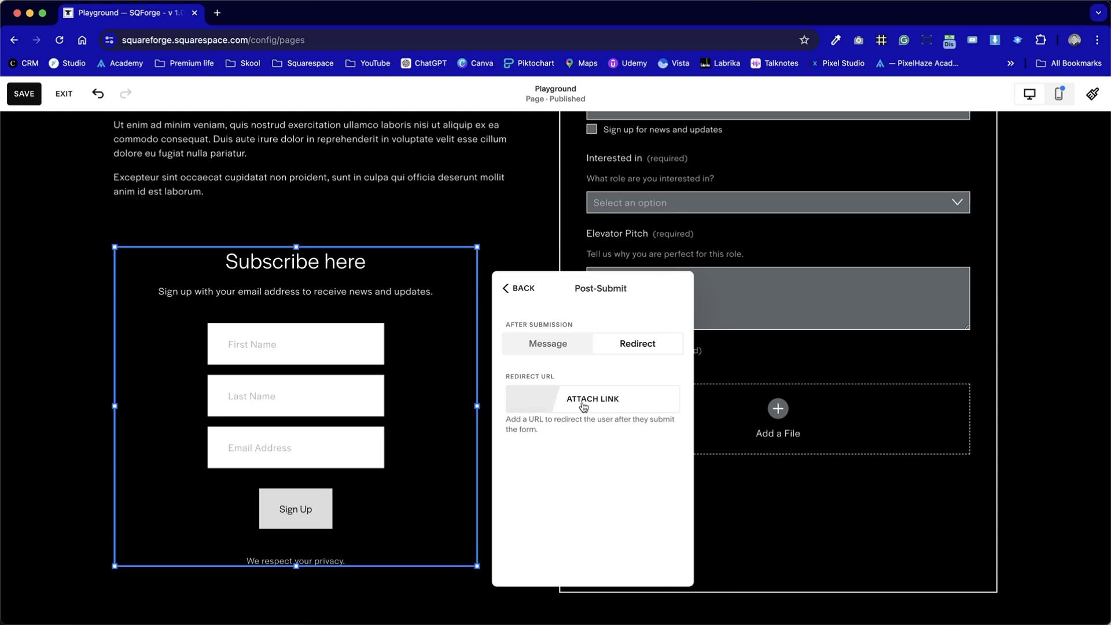
pyautogui.click(640, 408)
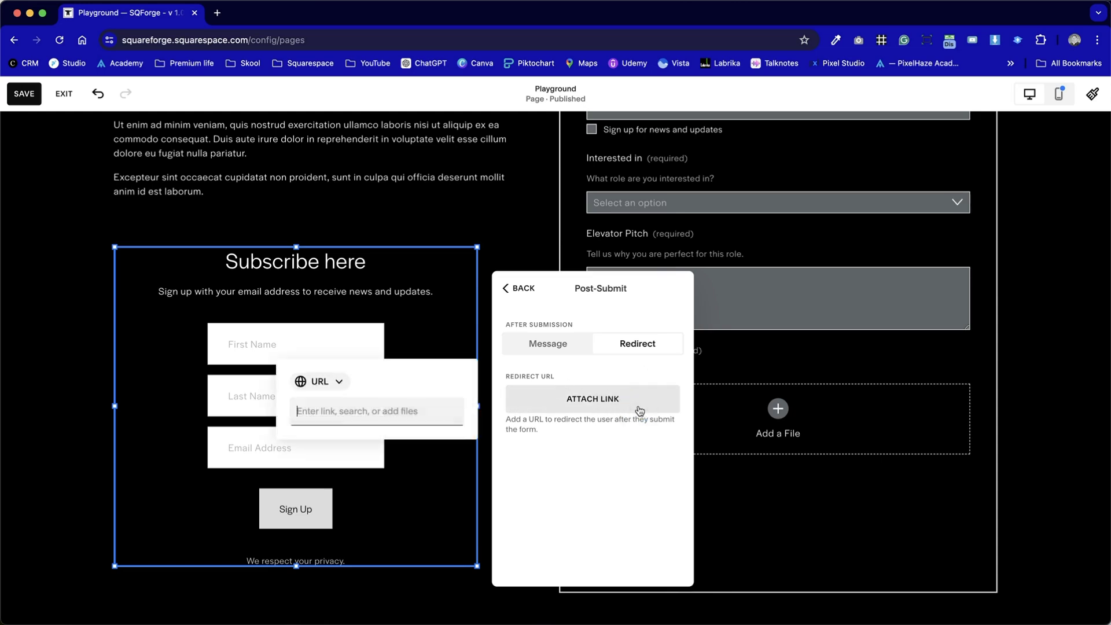
pyautogui.click(335, 380)
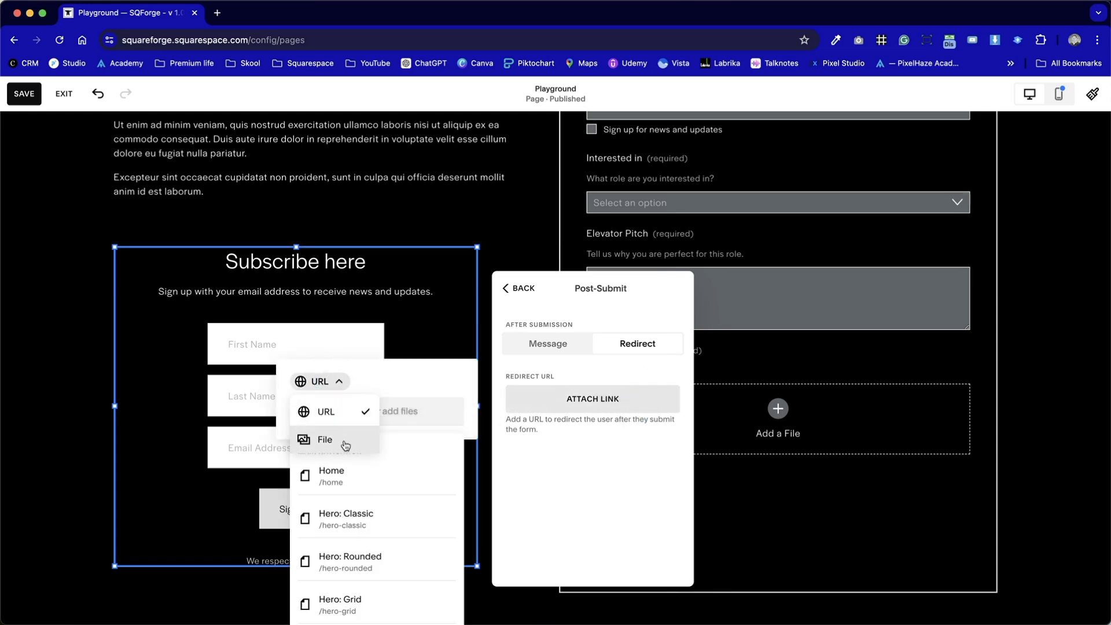
pyautogui.click(408, 387)
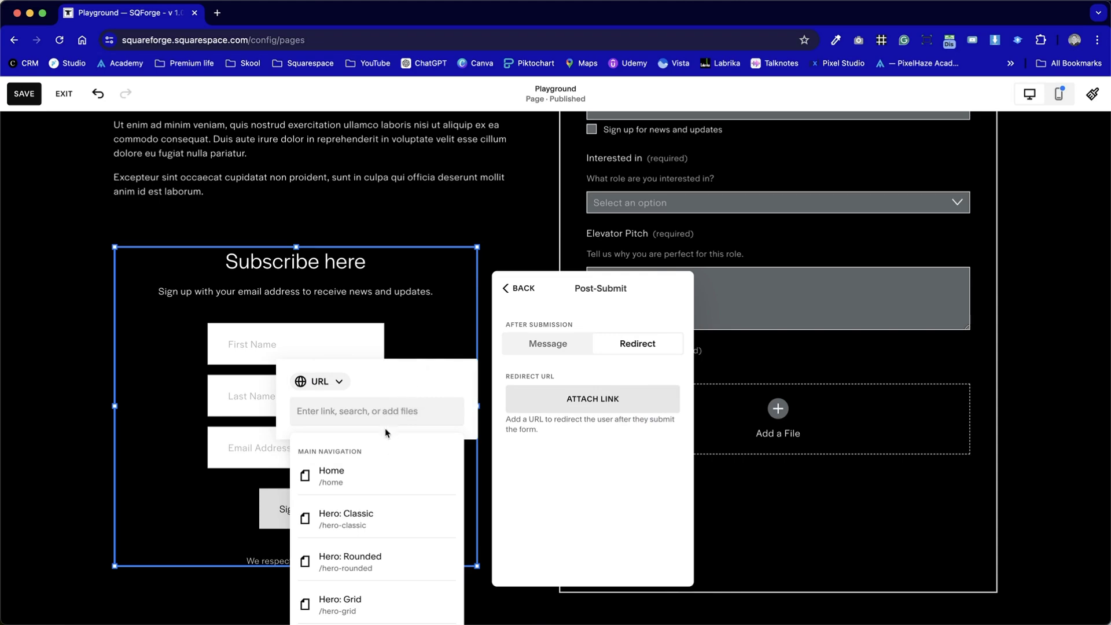
pyautogui.click(335, 381)
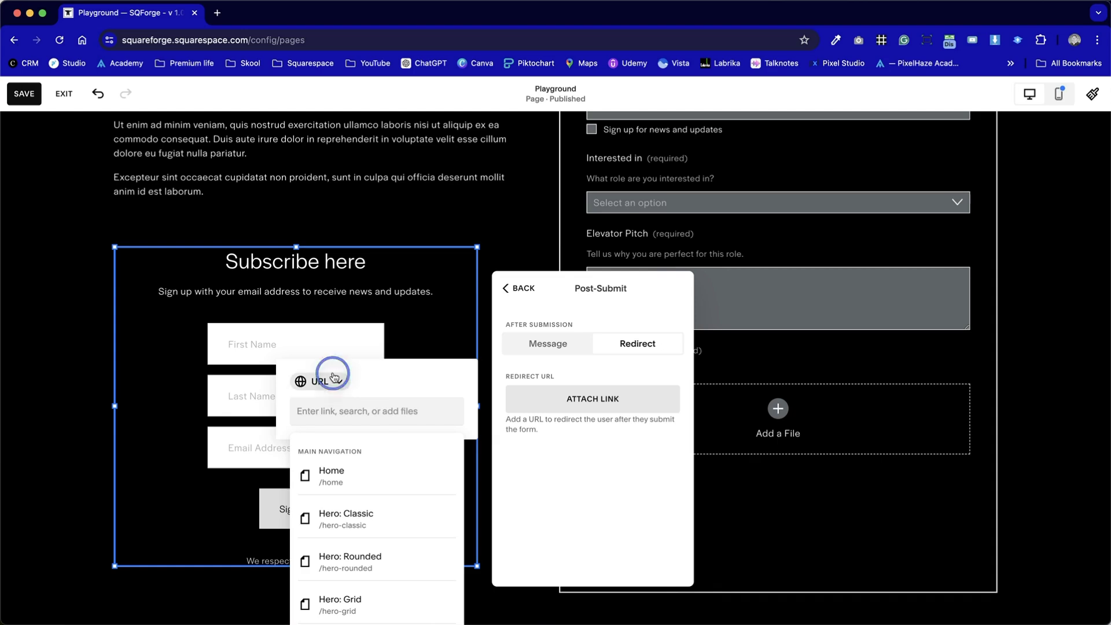
pyautogui.click(411, 376)
pyautogui.scroll(-4, 356, 588)
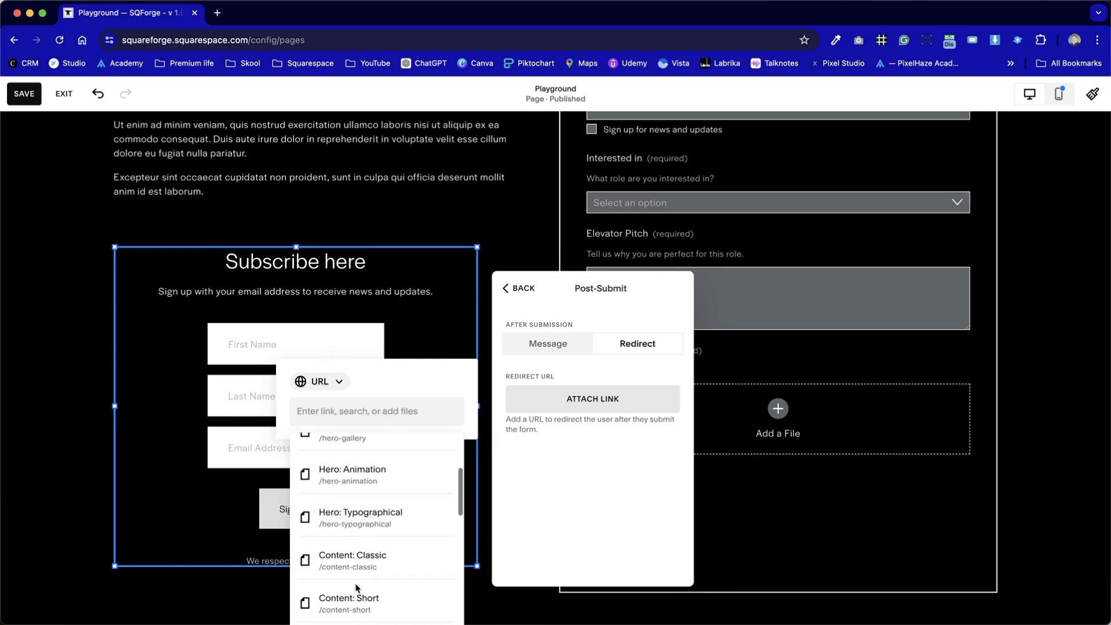
pyautogui.scroll(-3, 357, 588)
pyautogui.scroll(10, 365, 585)
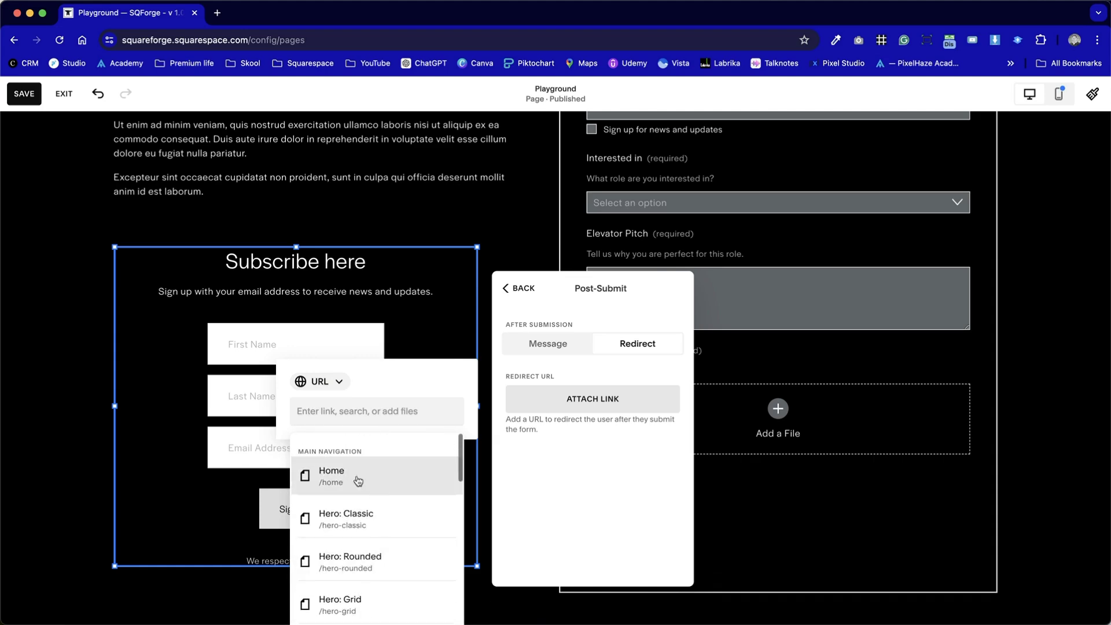
pyautogui.click(588, 488)
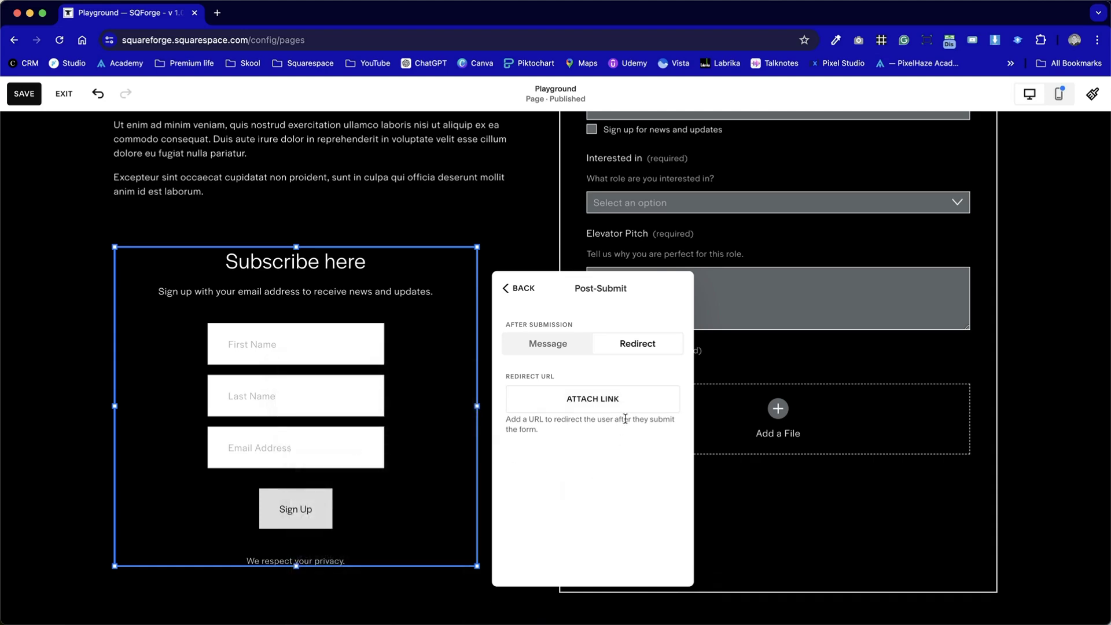
# - Open the form's Design settings and compare the Stack and side-by-side layouts
pyautogui.click(516, 291)
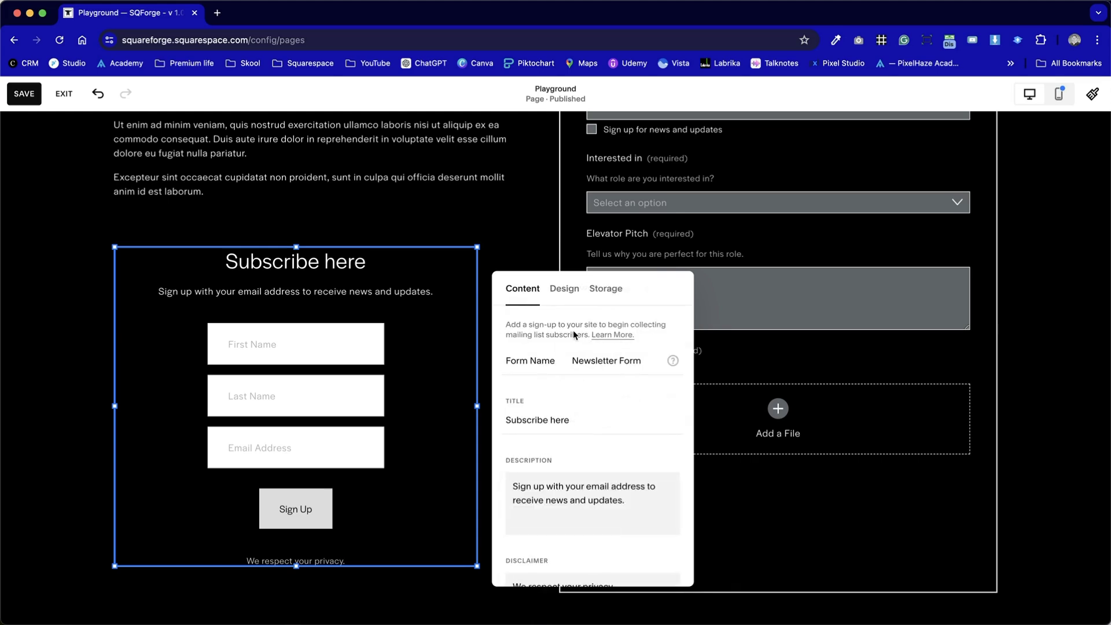
pyautogui.click(565, 289)
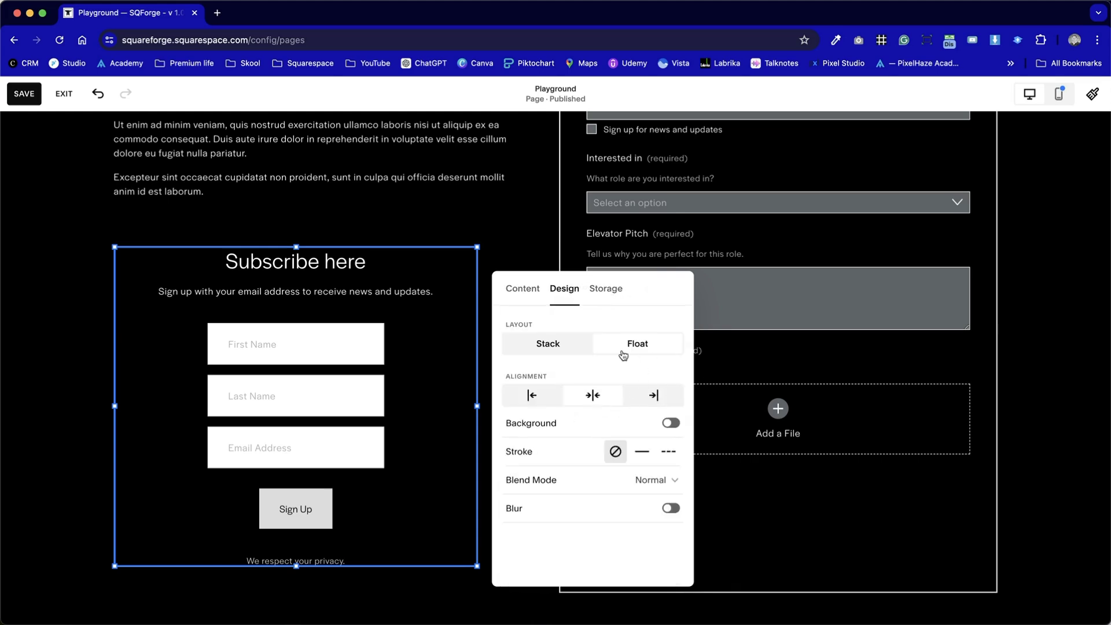
pyautogui.click(567, 345)
pyautogui.click(641, 345)
pyautogui.click(599, 405)
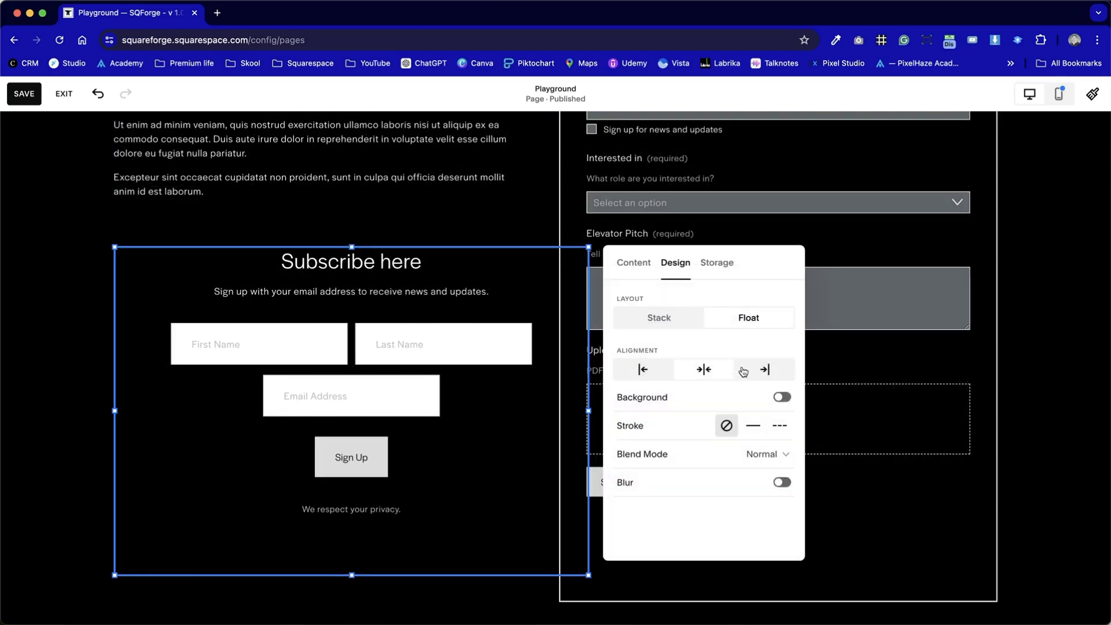
pyautogui.click(663, 319)
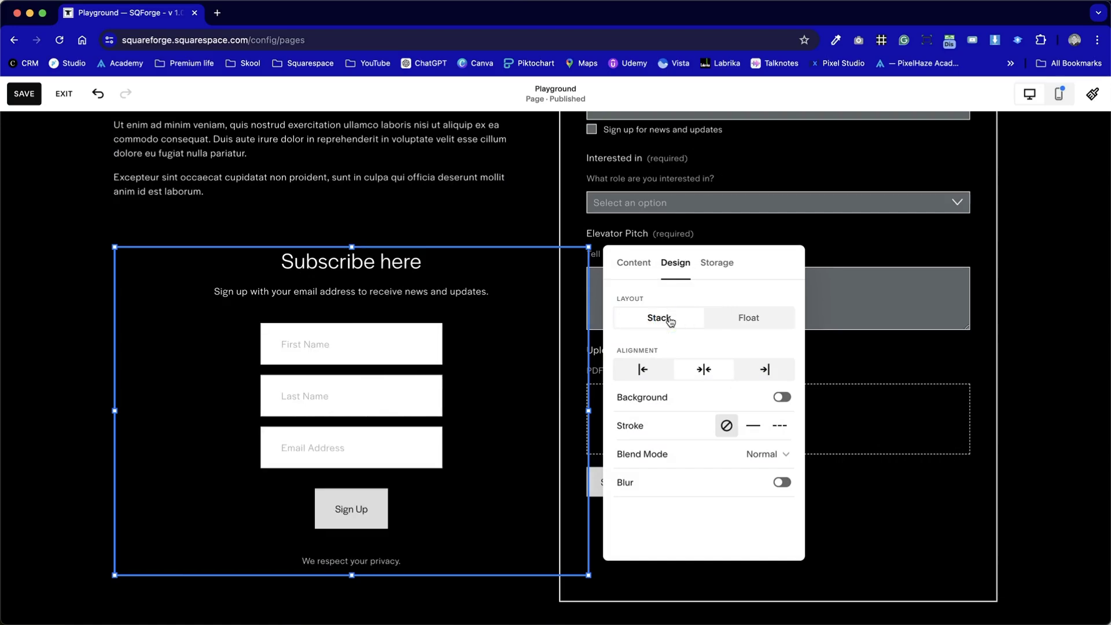
pyautogui.click(762, 320)
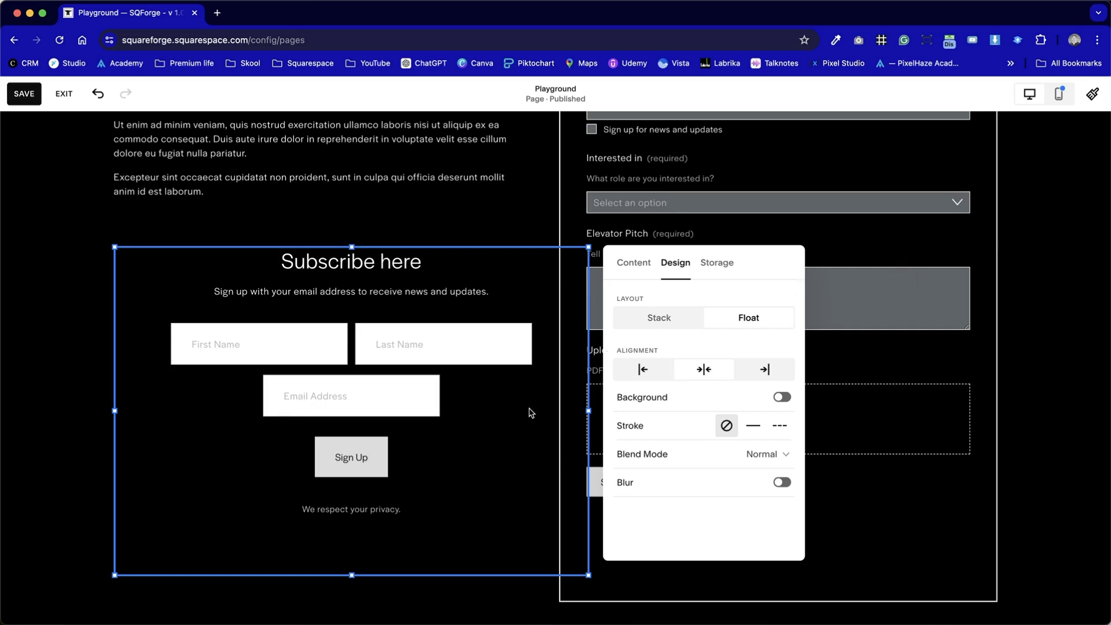
# - Set the layout to Stack with left alignment and make the block narrower
pyautogui.click(658, 316)
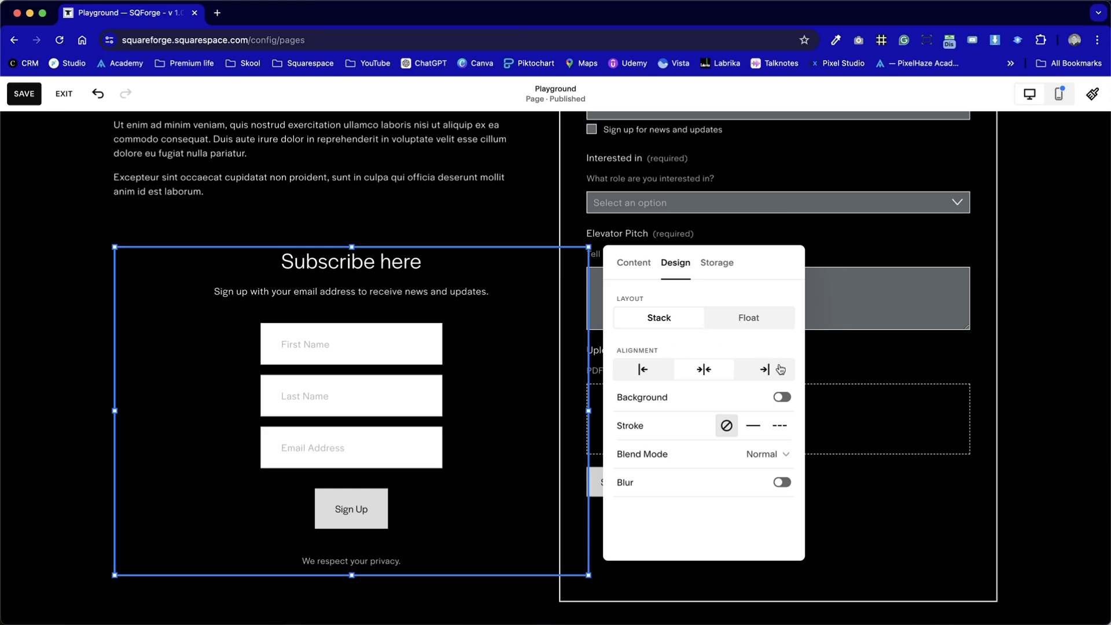
pyautogui.click(643, 374)
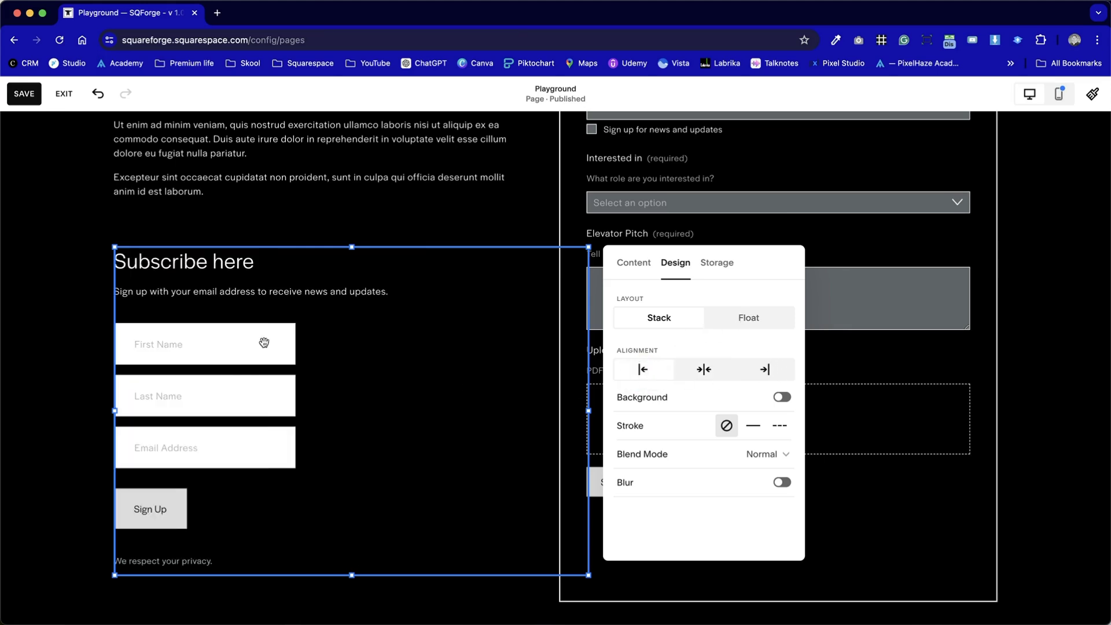
pyautogui.click(485, 411)
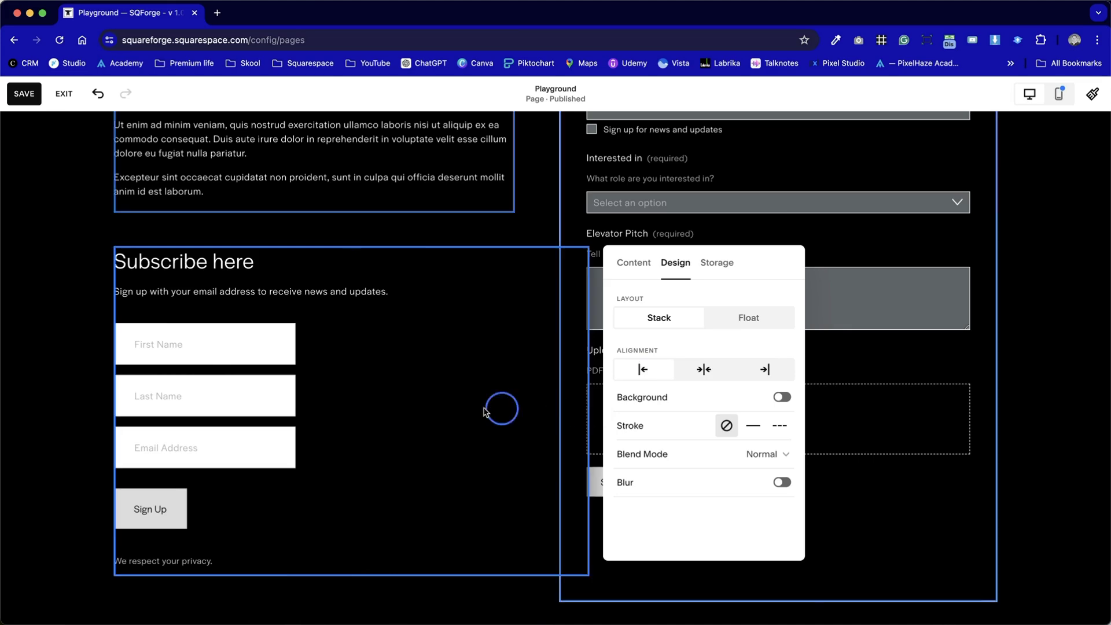
pyautogui.moveTo(485, 411); pyautogui.dragTo(504, 382)
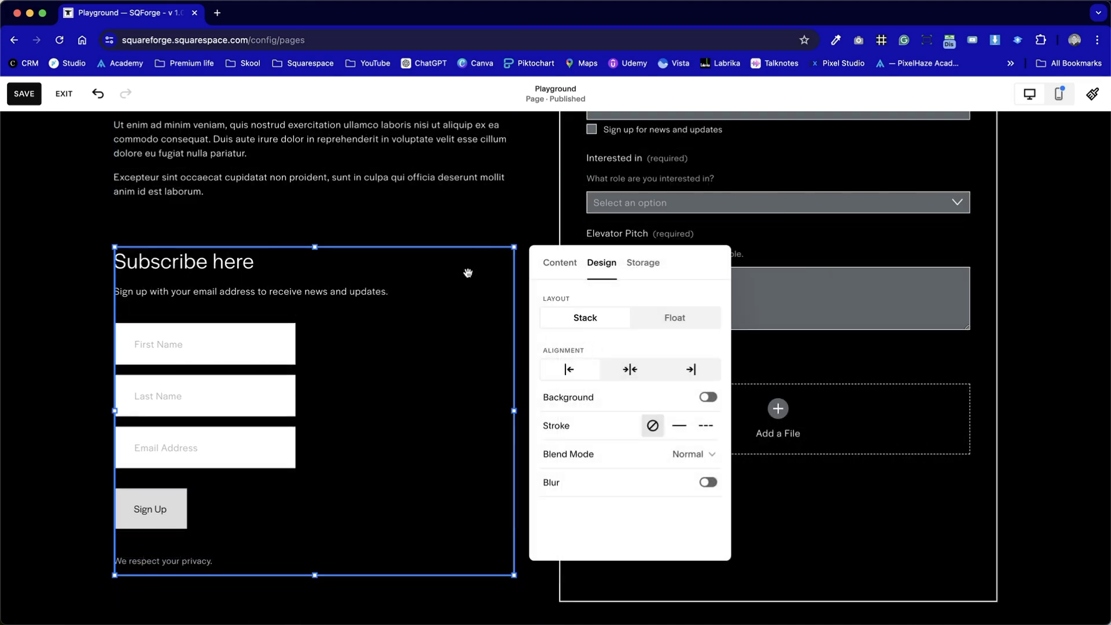
pyautogui.scroll(3, 384, 344)
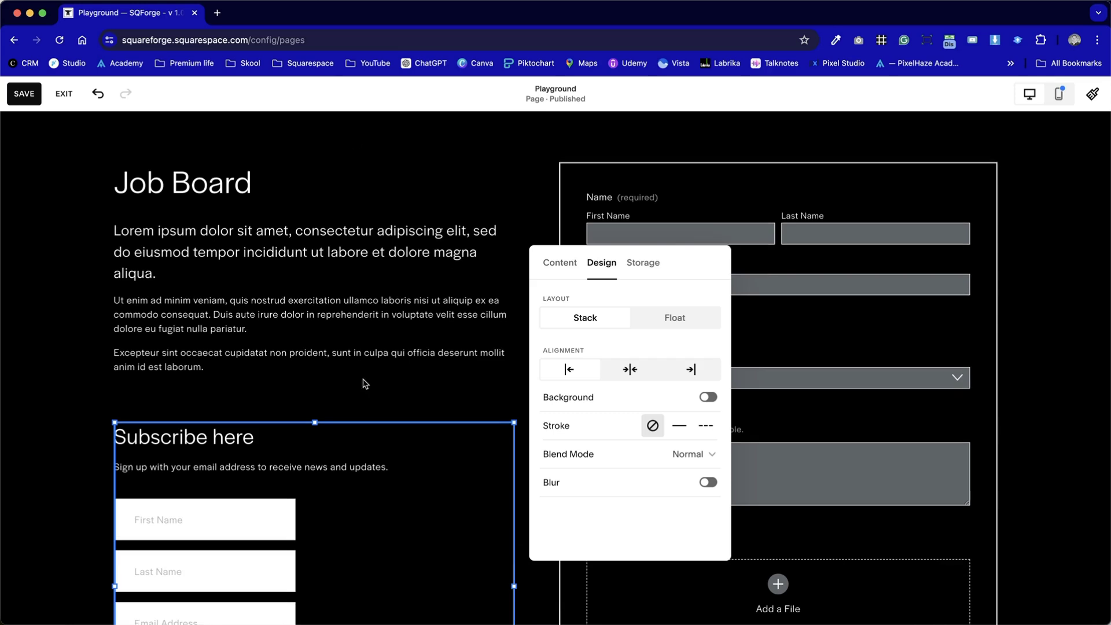
pyautogui.scroll(-4, 357, 295)
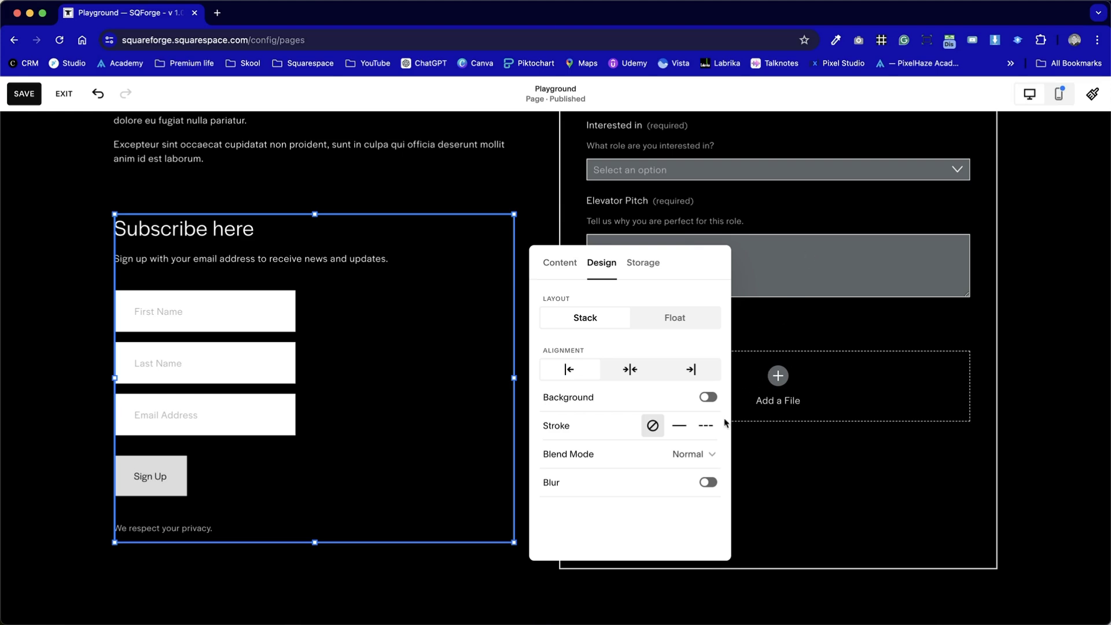
# - Give the block a solid outline at thickness S, leaving the background off
pyautogui.click(678, 427)
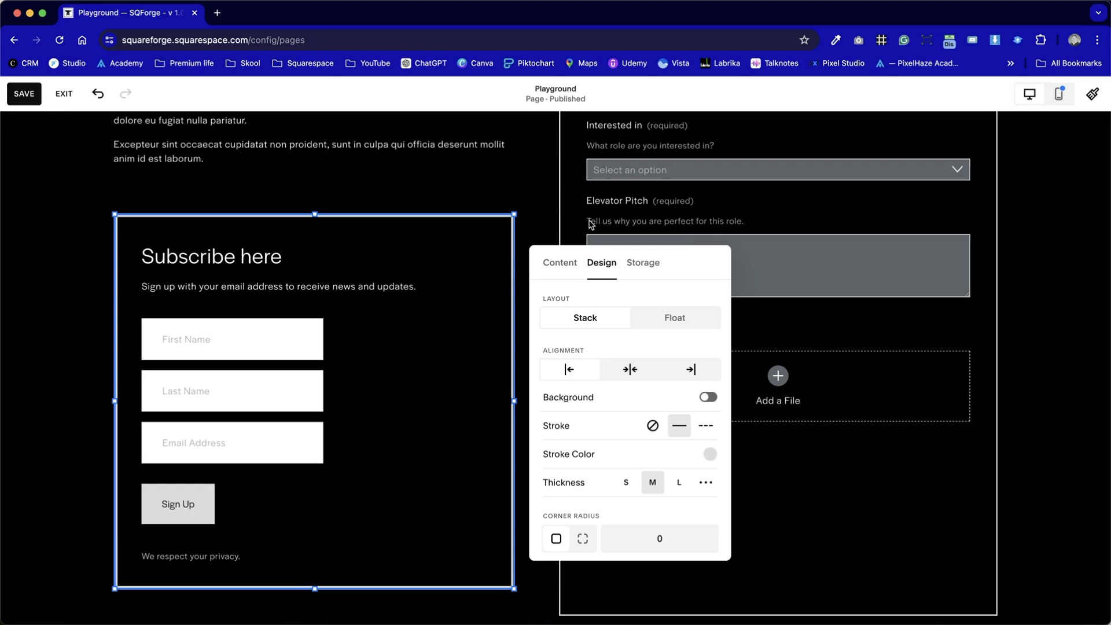
pyautogui.click(626, 482)
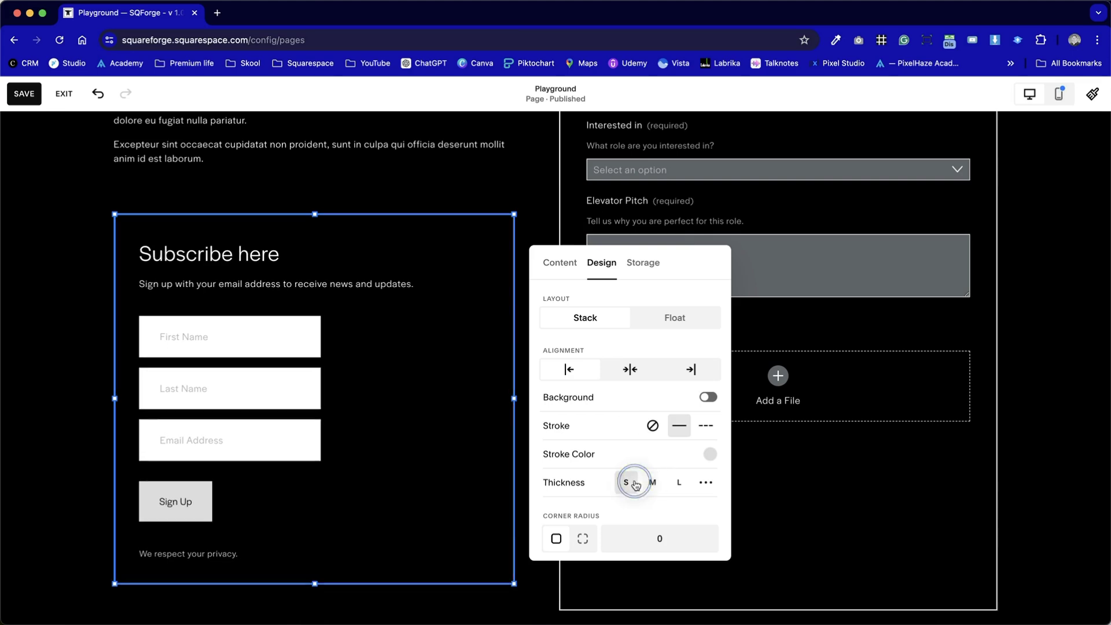
pyautogui.scroll(-3, 593, 516)
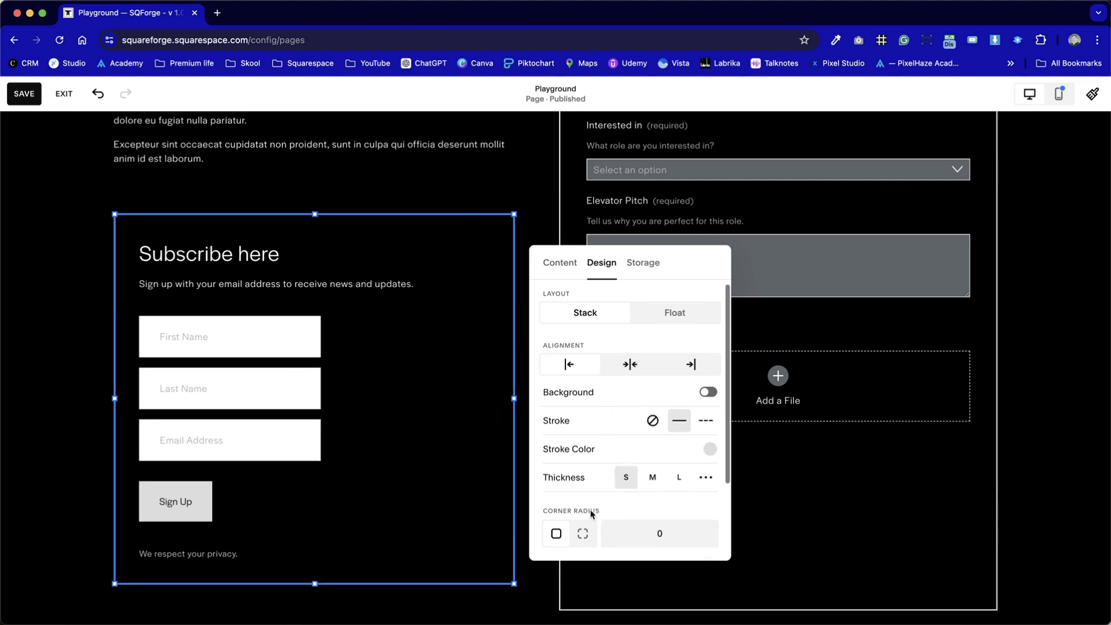
pyautogui.scroll(-1, 671, 440)
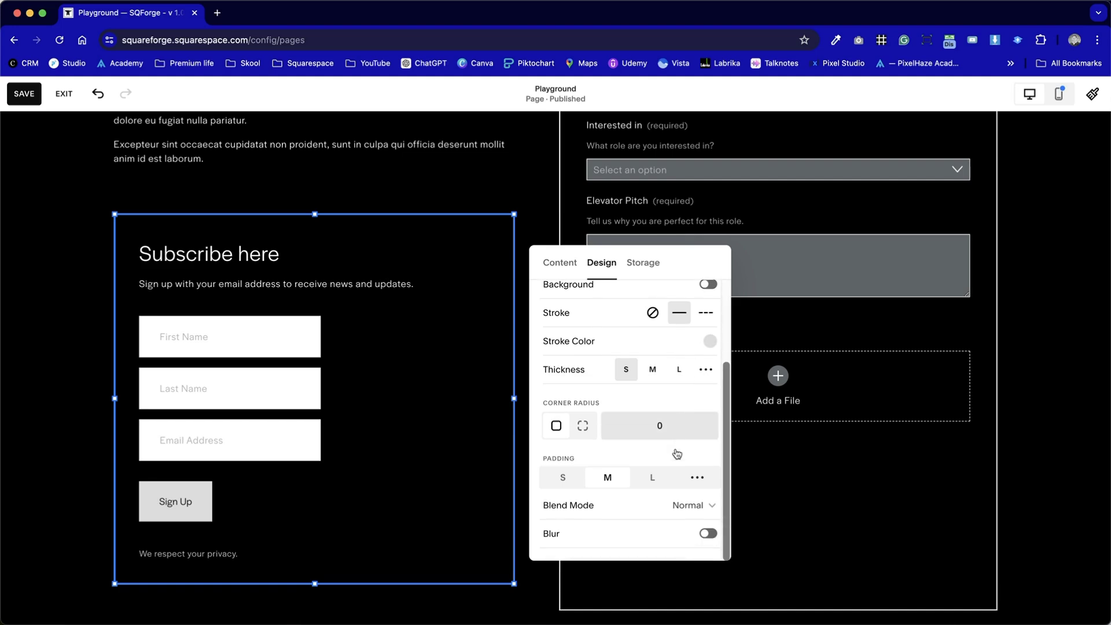
pyautogui.scroll(3, 677, 453)
pyautogui.click(708, 360)
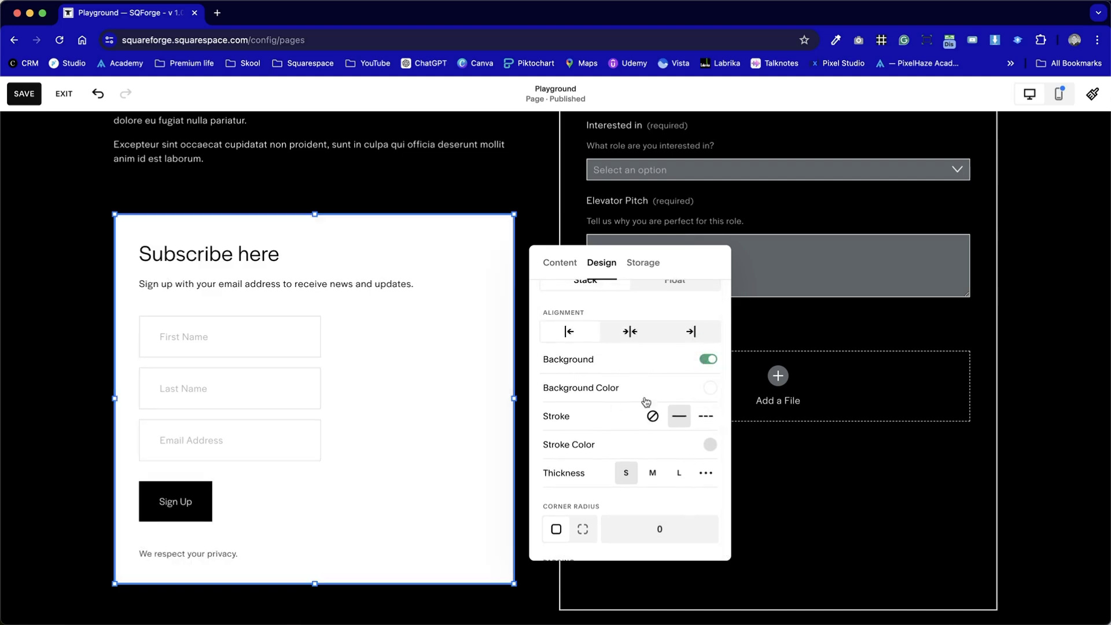
pyautogui.click(707, 360)
pyautogui.scroll(-3, 632, 443)
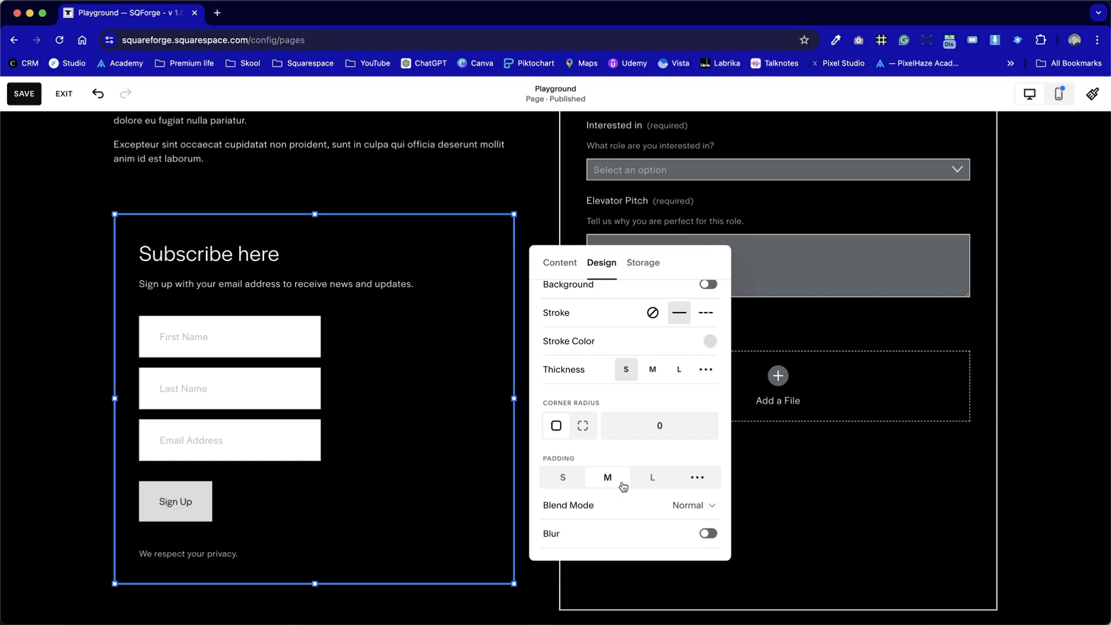
pyautogui.click(686, 510)
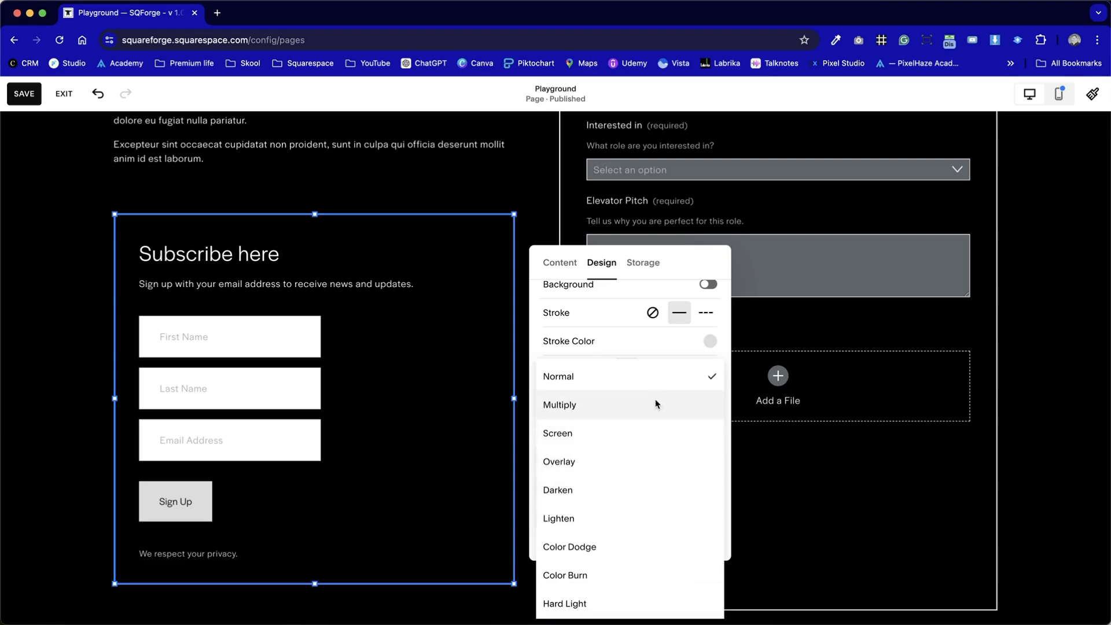
# - Keep the Normal blend mode and enable a 15px Backdrop blur
pyautogui.scroll(-4, 612, 546)
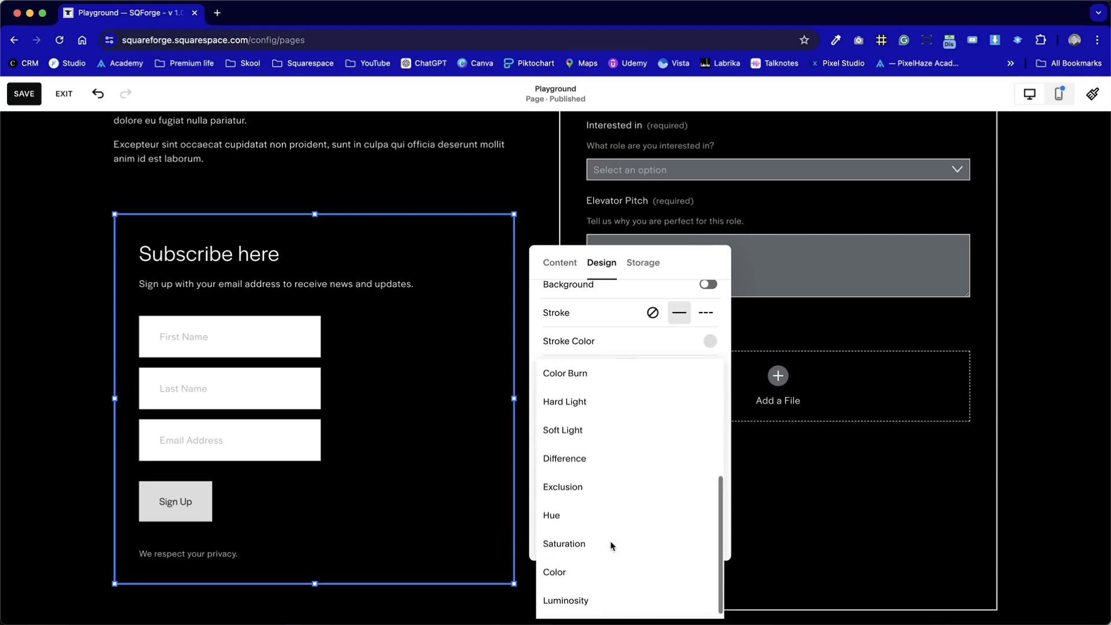
pyautogui.click(729, 341)
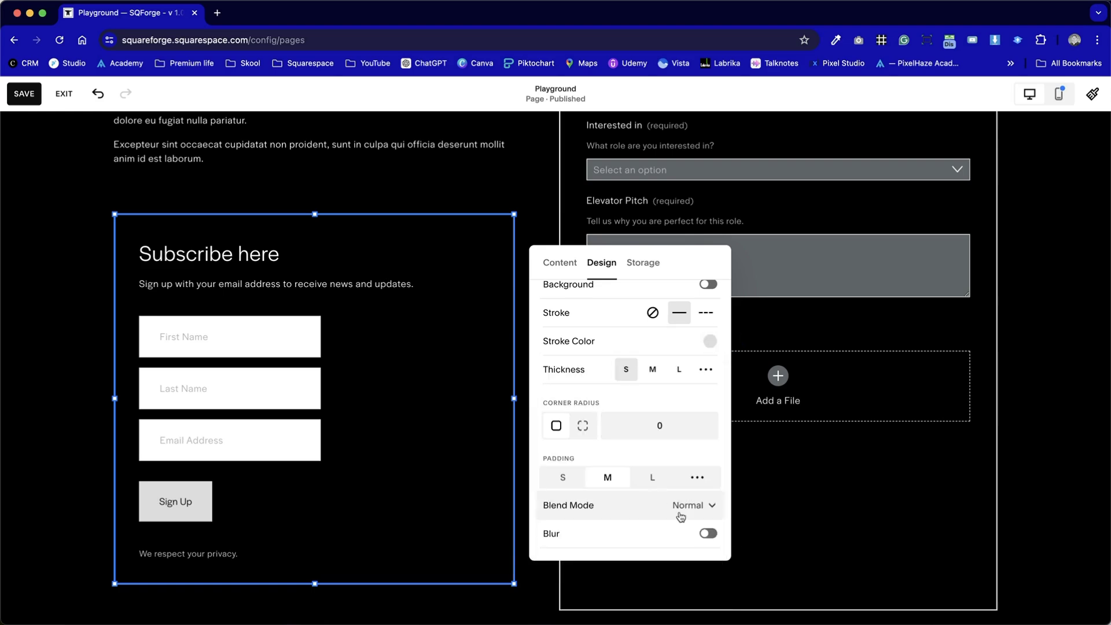
pyautogui.click(697, 530)
pyautogui.scroll(-2, 635, 539)
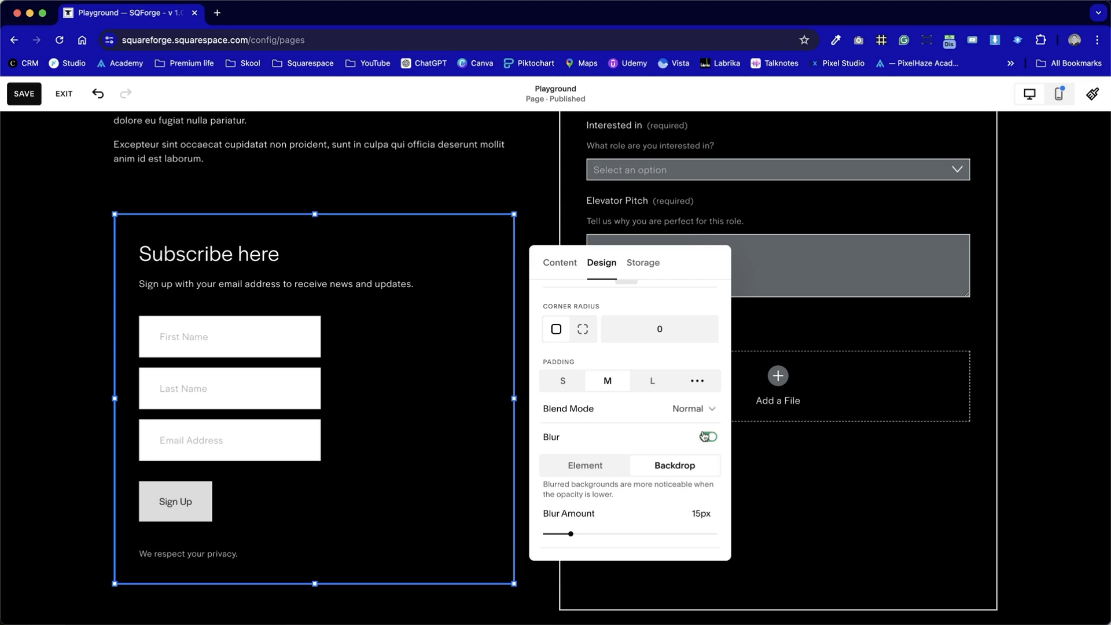
# - Switch the blur on, then widen the lower Subscribe form to the section's left margin
pyautogui.click(707, 436)
pyautogui.click(509, 200)
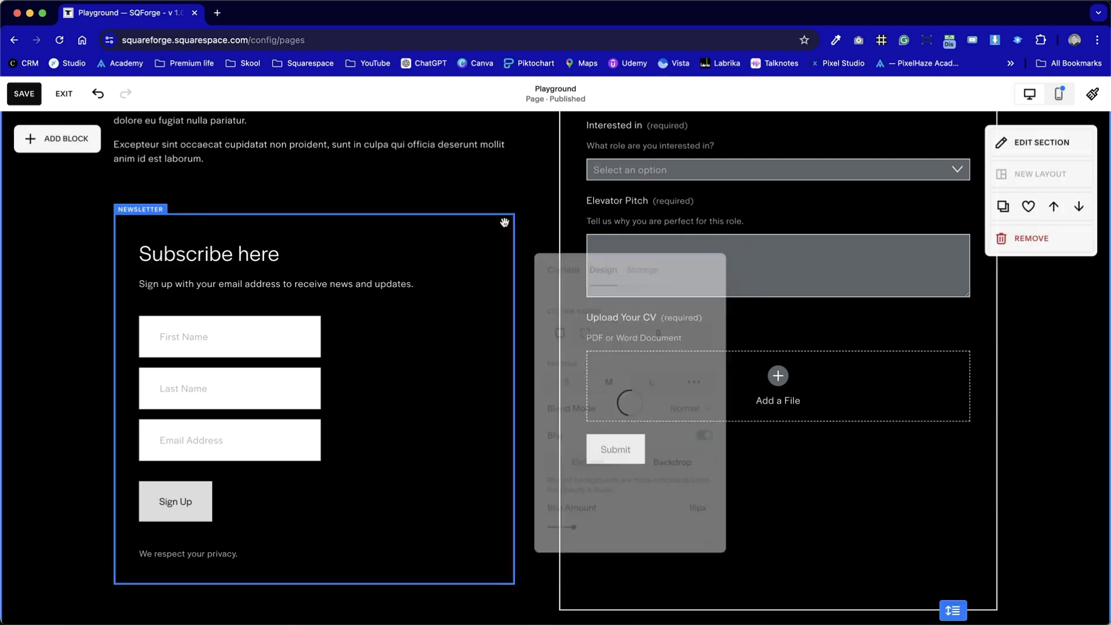
pyautogui.scroll(-8, 493, 303)
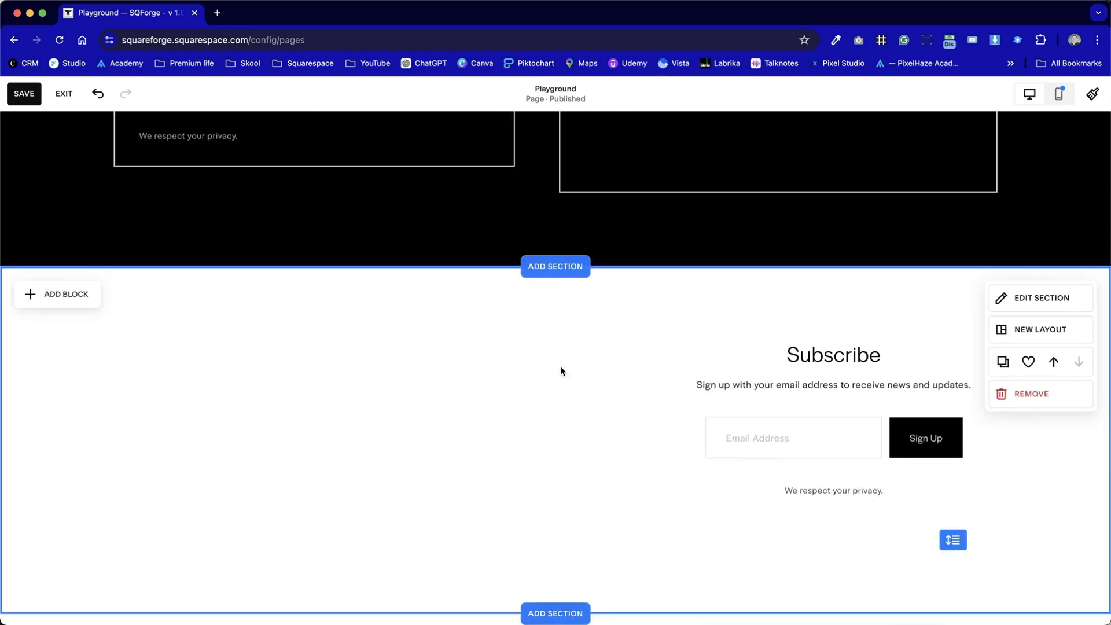
pyautogui.click(758, 412)
pyautogui.moveTo(672, 436); pyautogui.dragTo(114, 387)
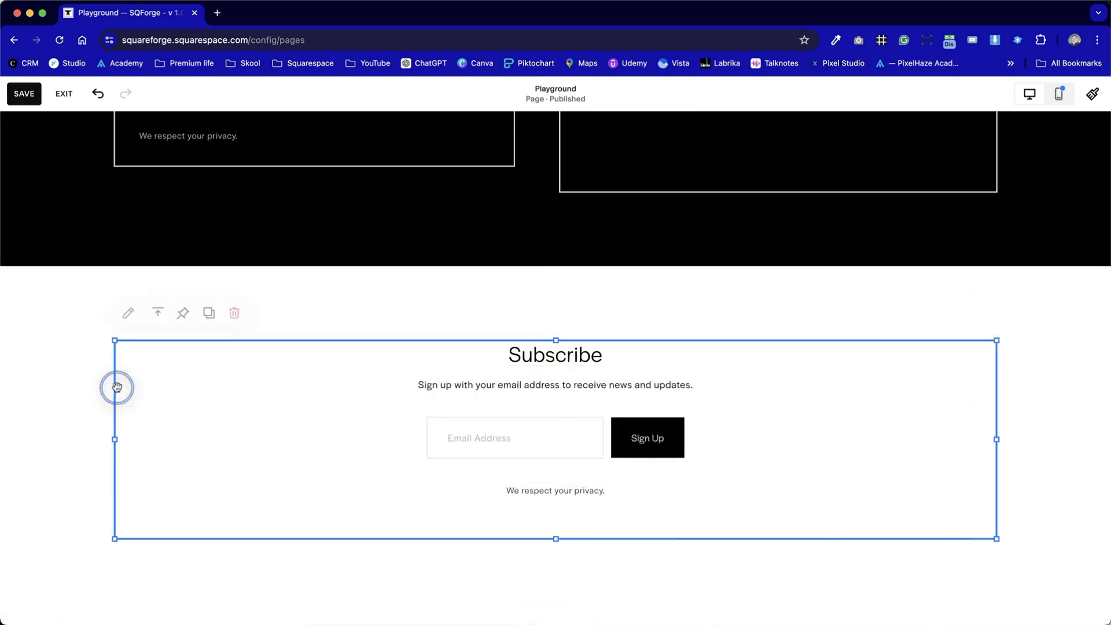
# - Turn on Require Name Field for the lower form, adding First and Last Name fields
pyautogui.click(433, 426)
pyautogui.moveTo(1071, 318); pyautogui.dragTo(882, 219)
pyautogui.scroll(-3, 857, 496)
pyautogui.scroll(-2, 858, 496)
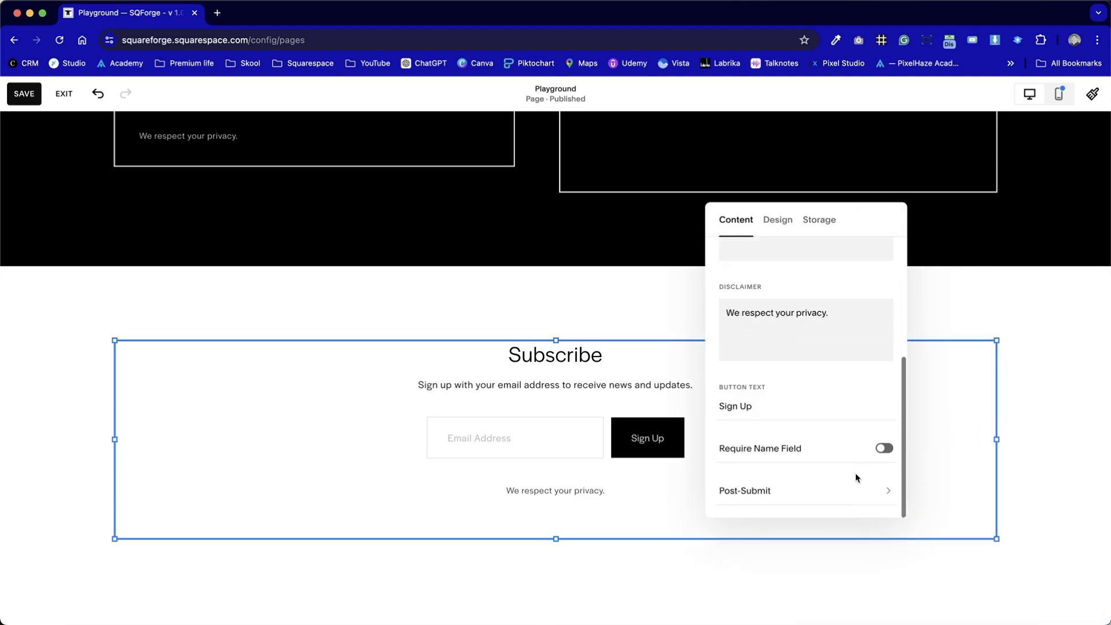
pyautogui.click(885, 448)
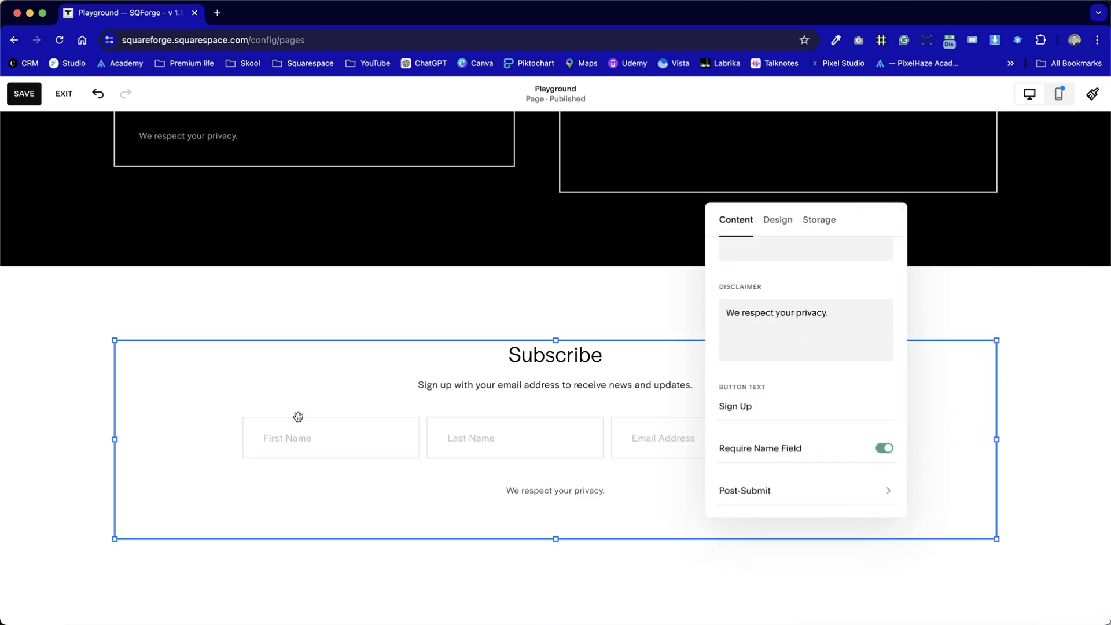
pyautogui.click(332, 500)
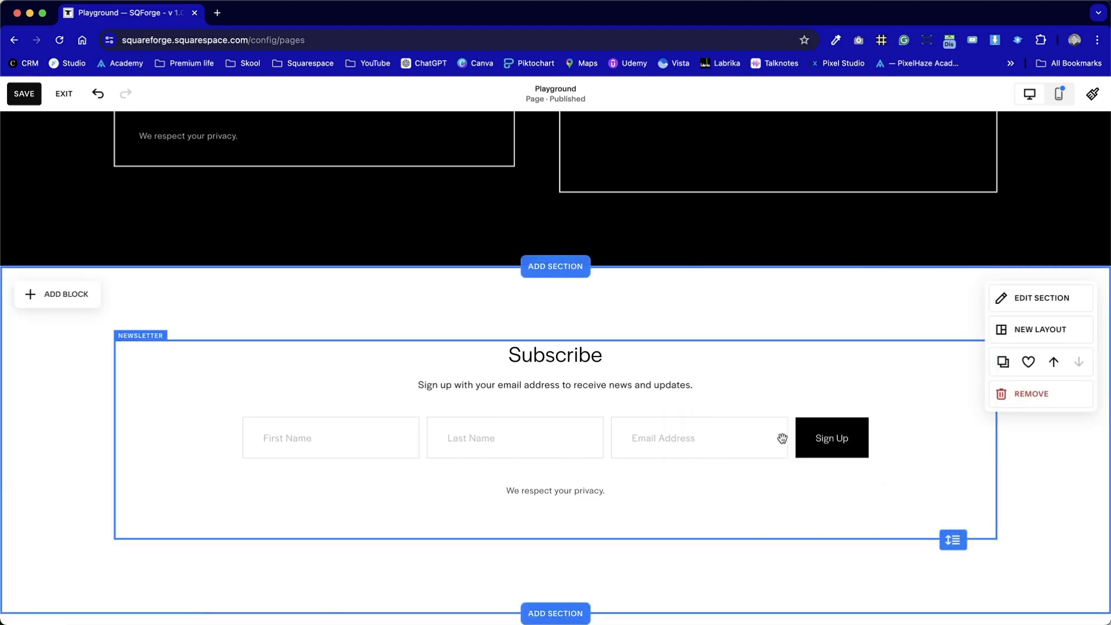
pyautogui.click(867, 307)
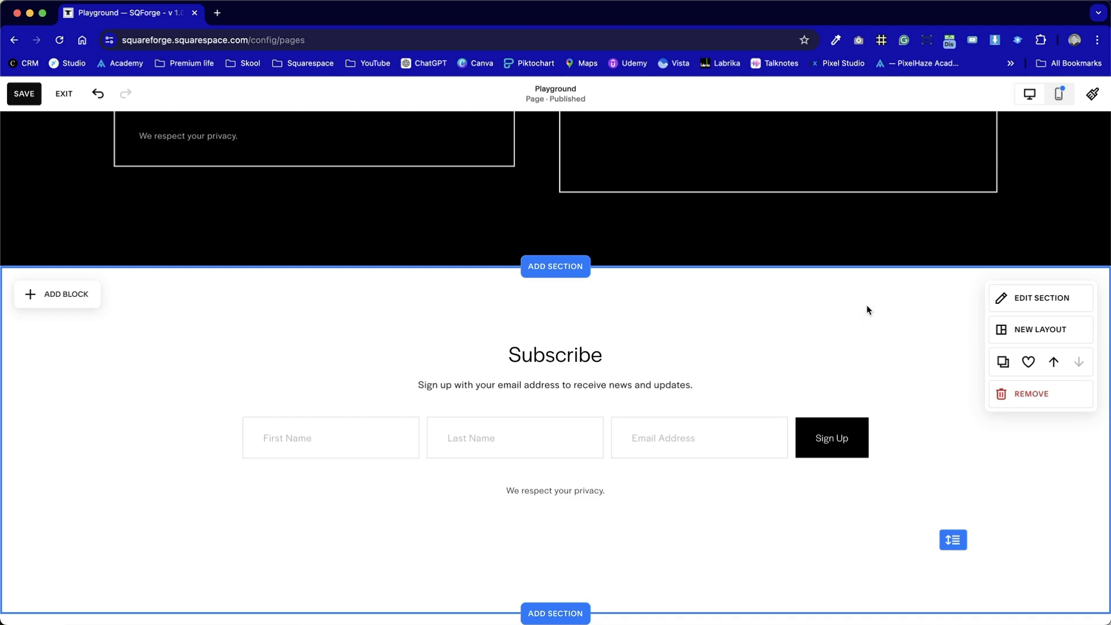
# - Review the lower form's Squarespace storage, empty mailing list choices and reCAPTCHA setting
pyautogui.click(743, 461)
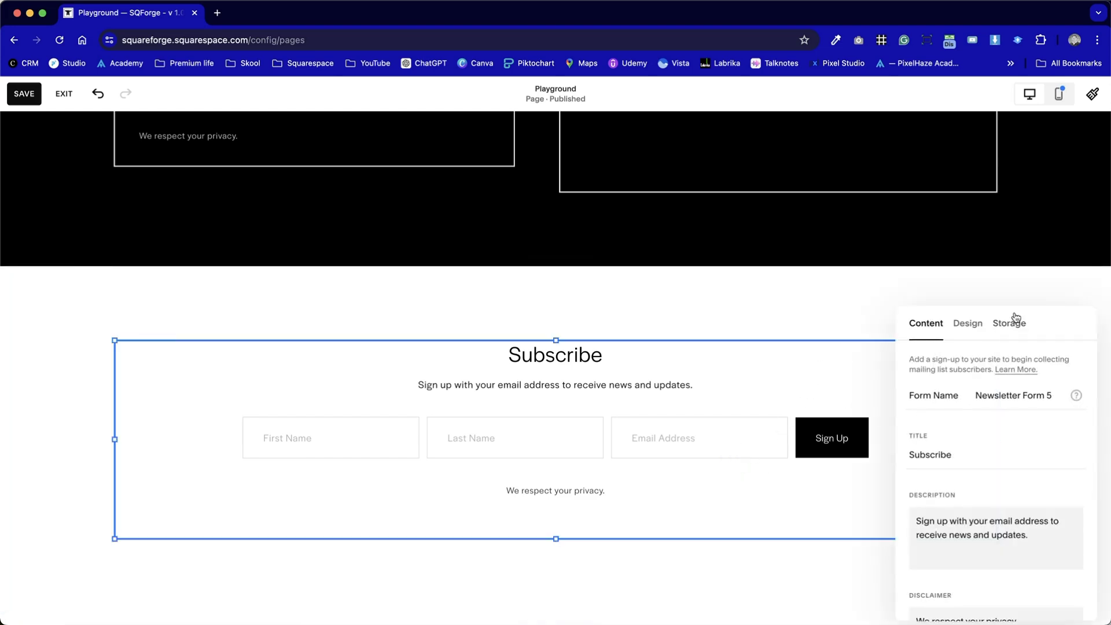
pyautogui.click(743, 148)
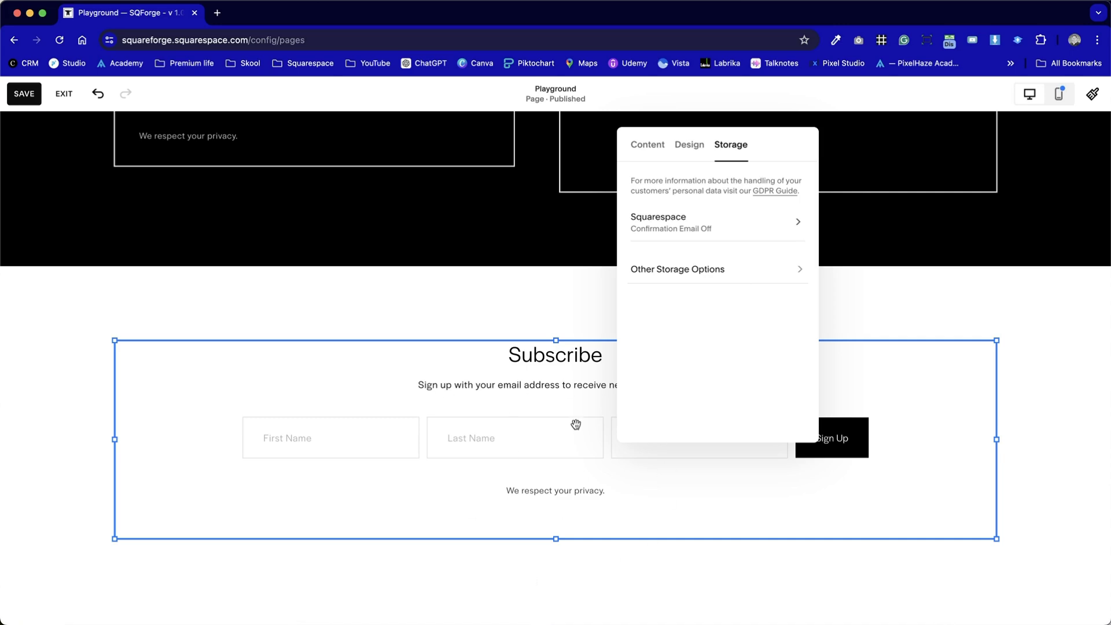
pyautogui.click(796, 229)
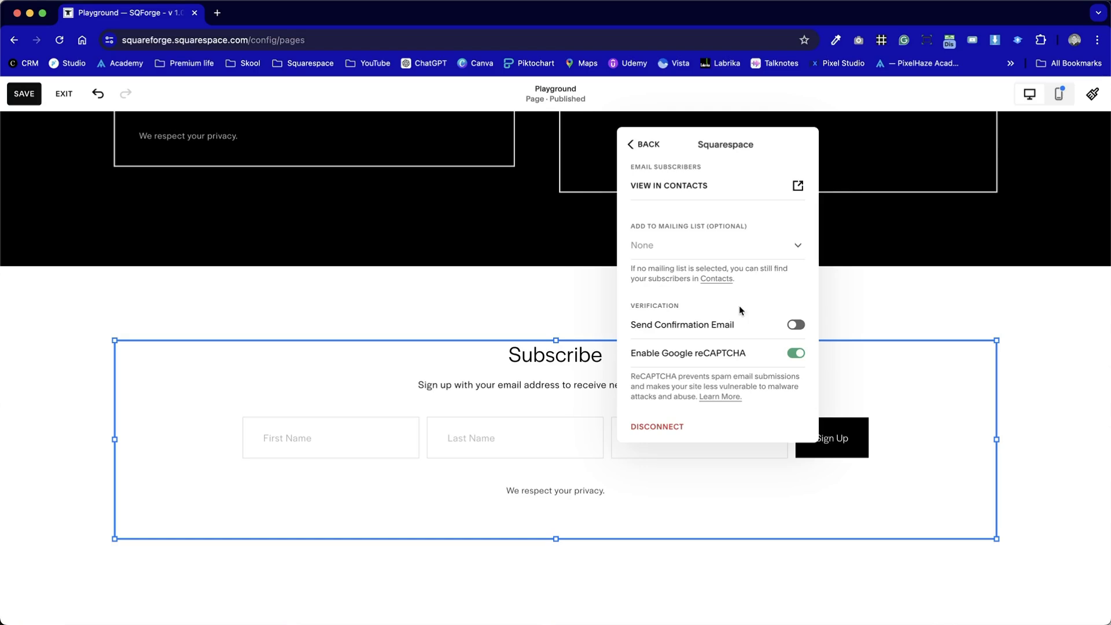
pyautogui.click(797, 244)
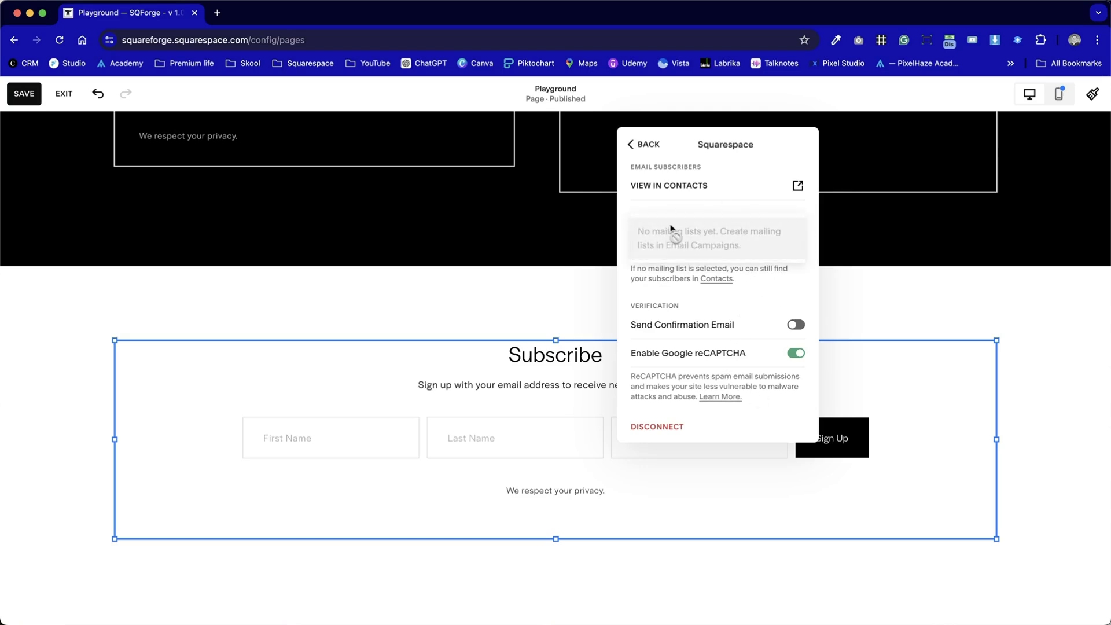
pyautogui.click(765, 276)
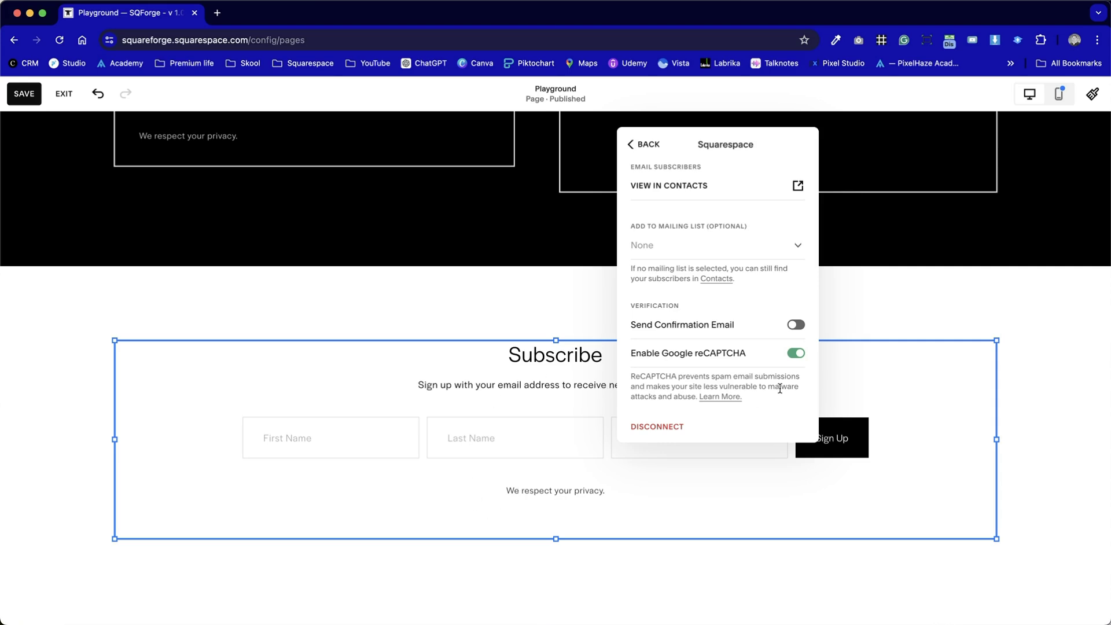
pyautogui.scroll(-1, 780, 389)
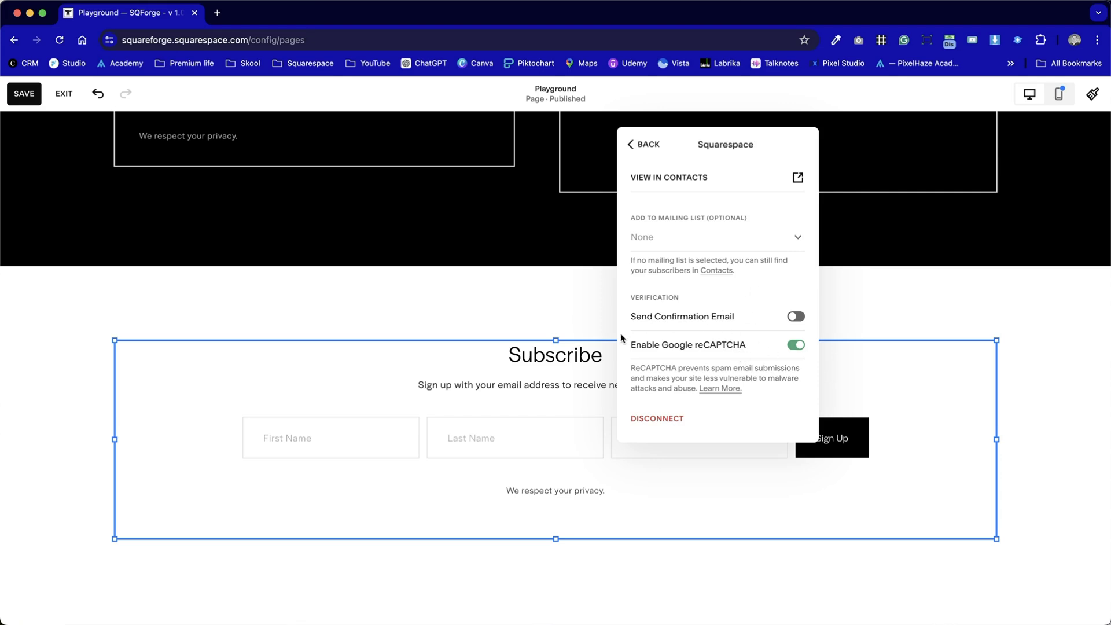
pyautogui.moveTo(621, 342); pyautogui.dragTo(758, 346)
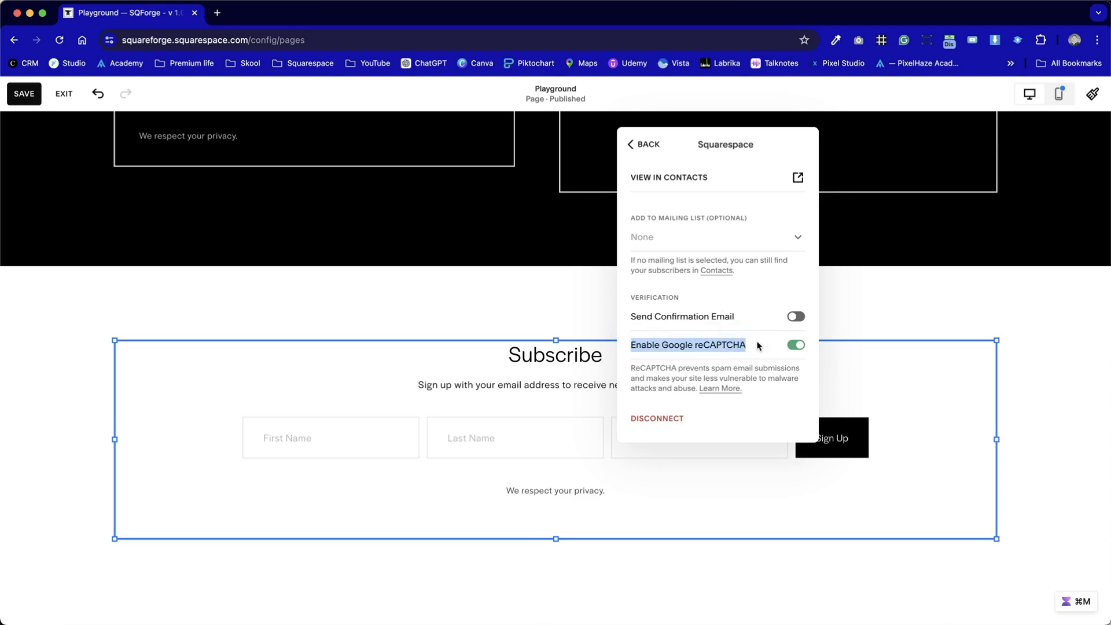
pyautogui.scroll(1, 765, 378)
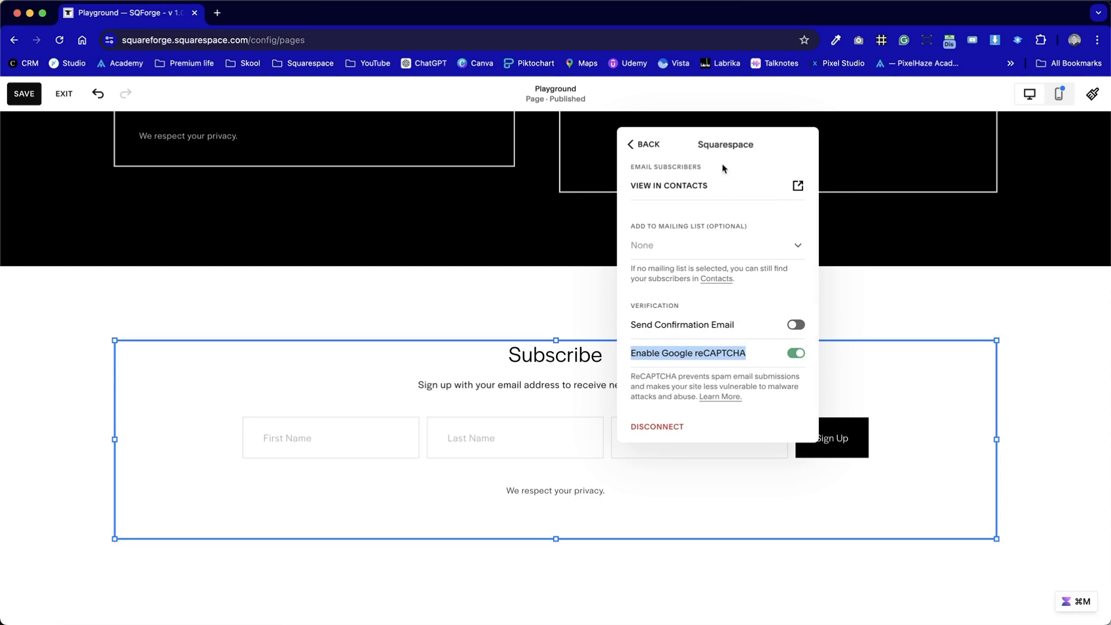
pyautogui.click(662, 146)
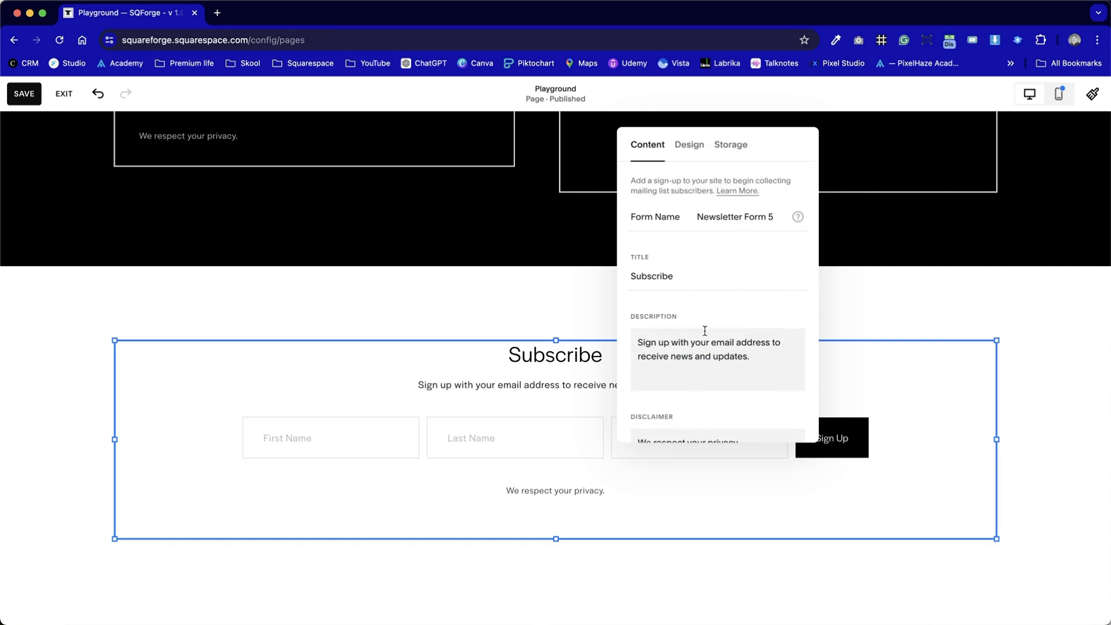
pyautogui.click(733, 145)
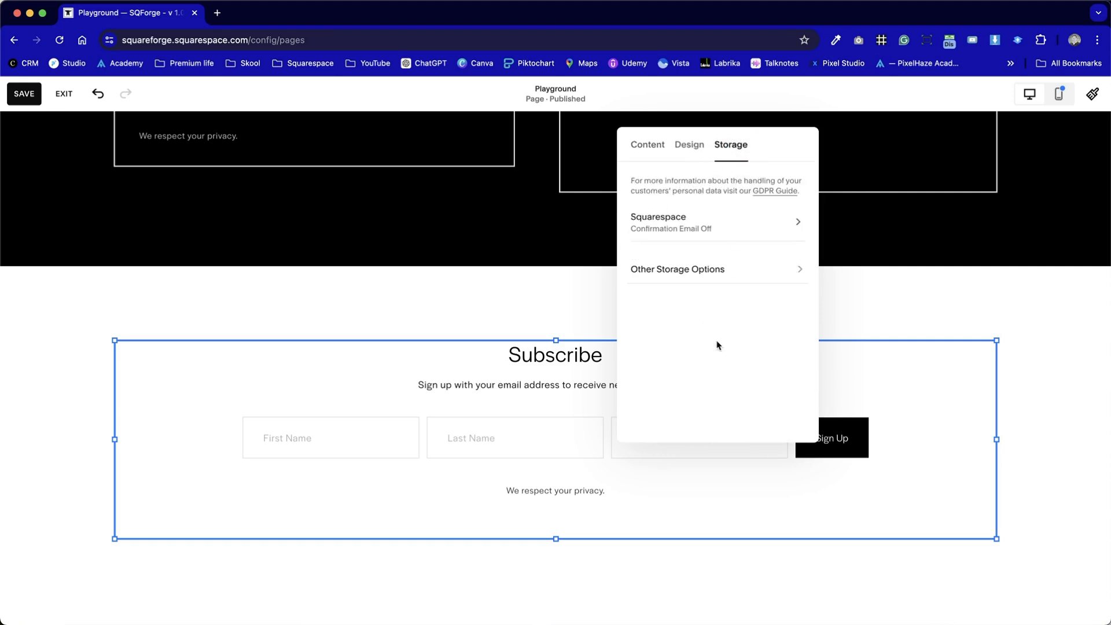
pyautogui.click(756, 272)
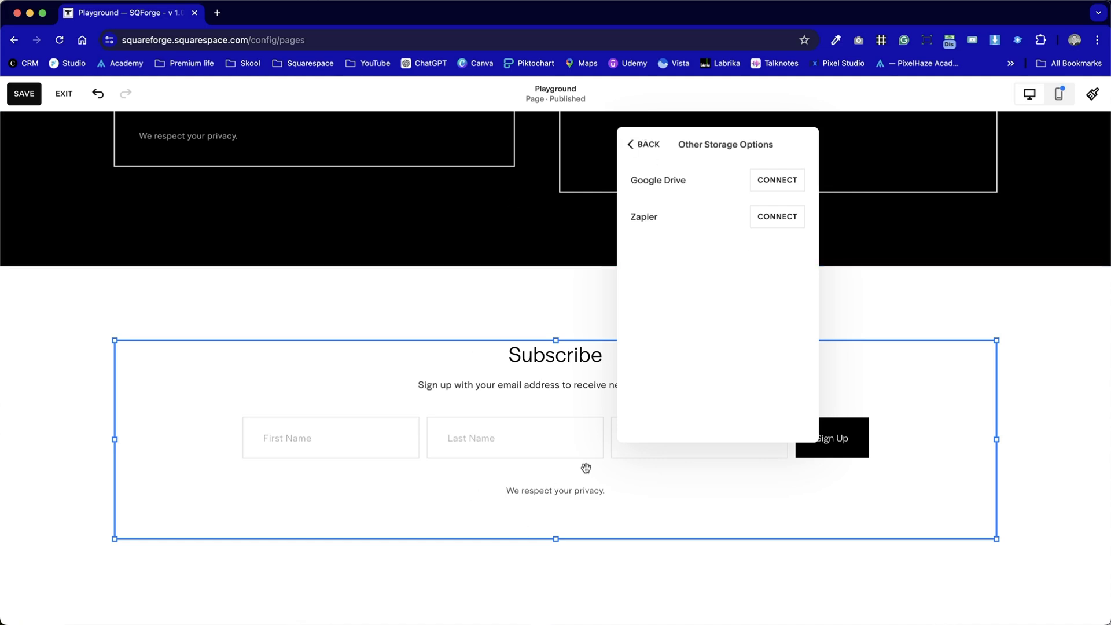
pyautogui.click(648, 145)
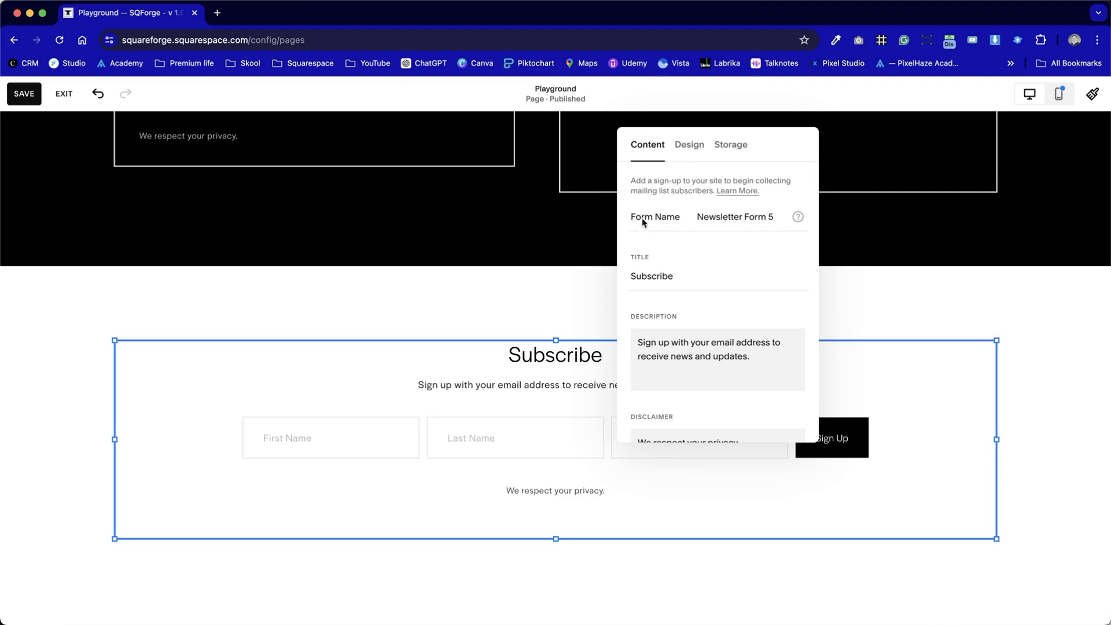
# - Close the Subscribe form's settings, save the Playground page and exit the editor
pyautogui.click(689, 144)
pyautogui.click(466, 303)
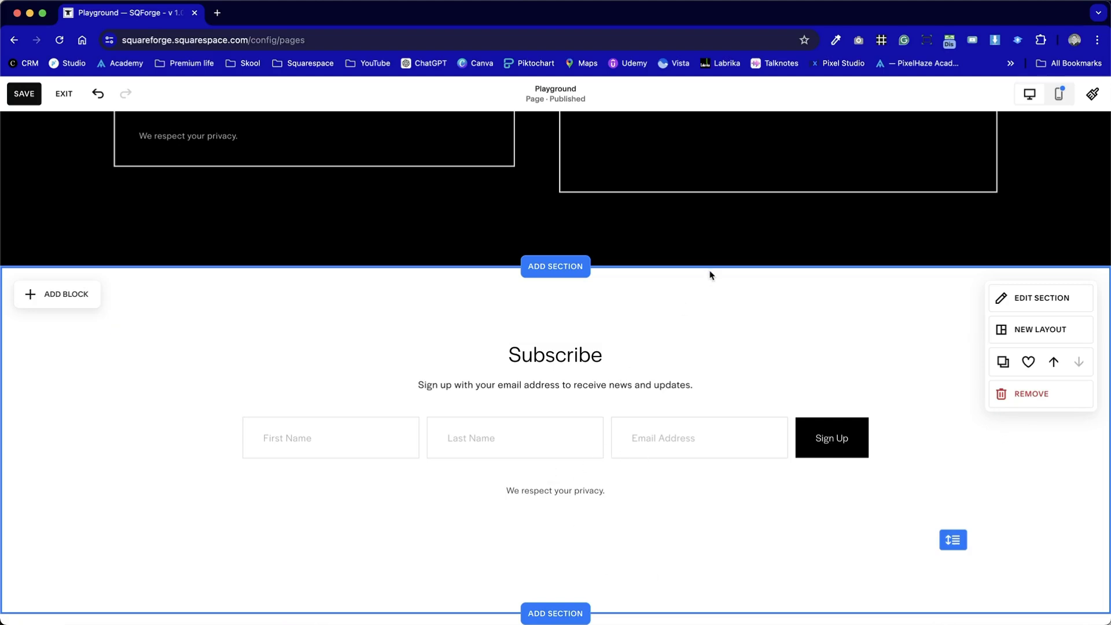
pyautogui.doubleClick(834, 396)
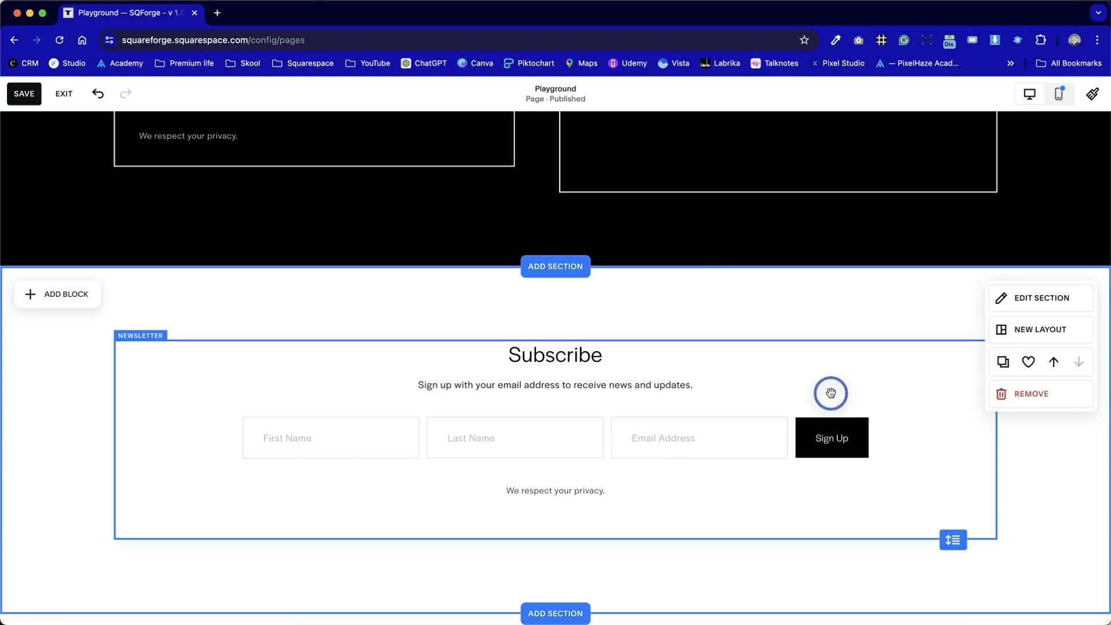
pyautogui.moveTo(1036, 323); pyautogui.dragTo(761, 201)
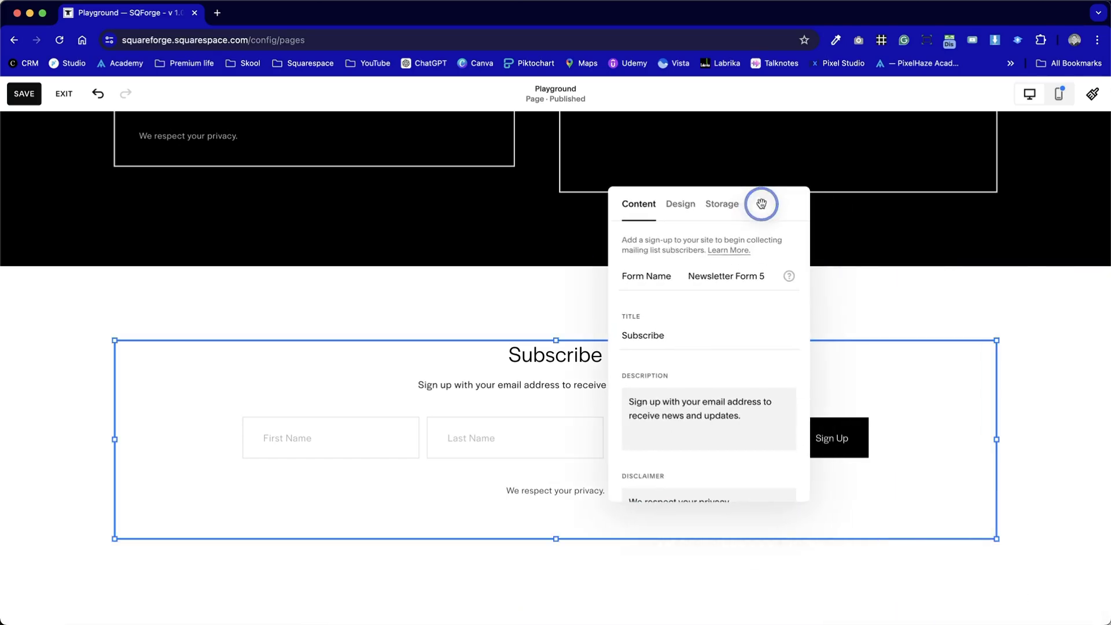
pyautogui.scroll(-5, 727, 422)
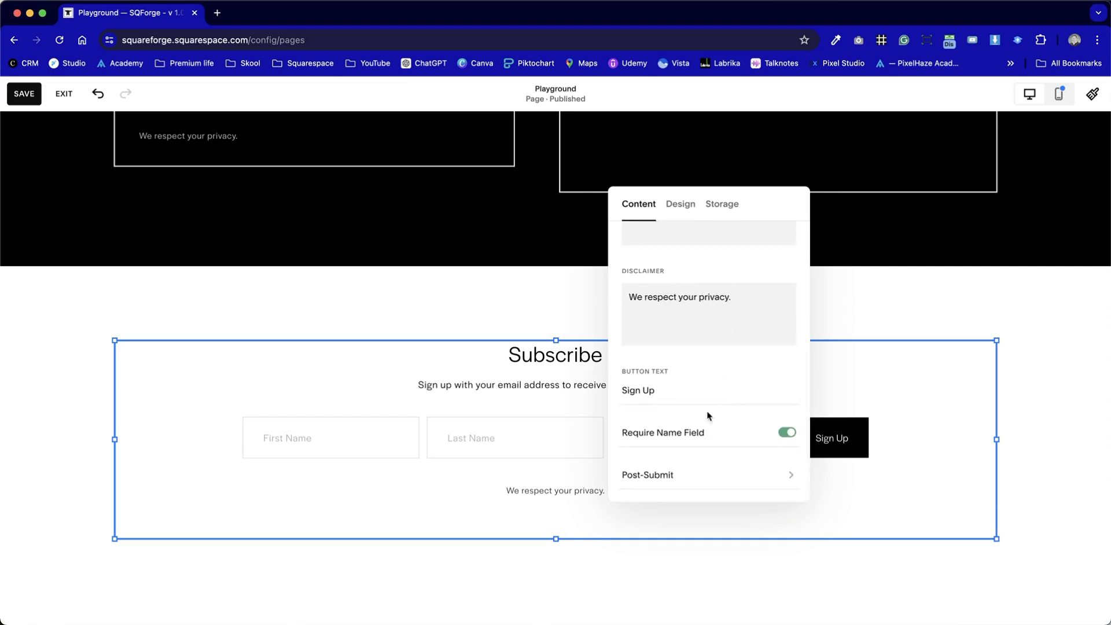
pyautogui.click(528, 305)
pyautogui.click(27, 94)
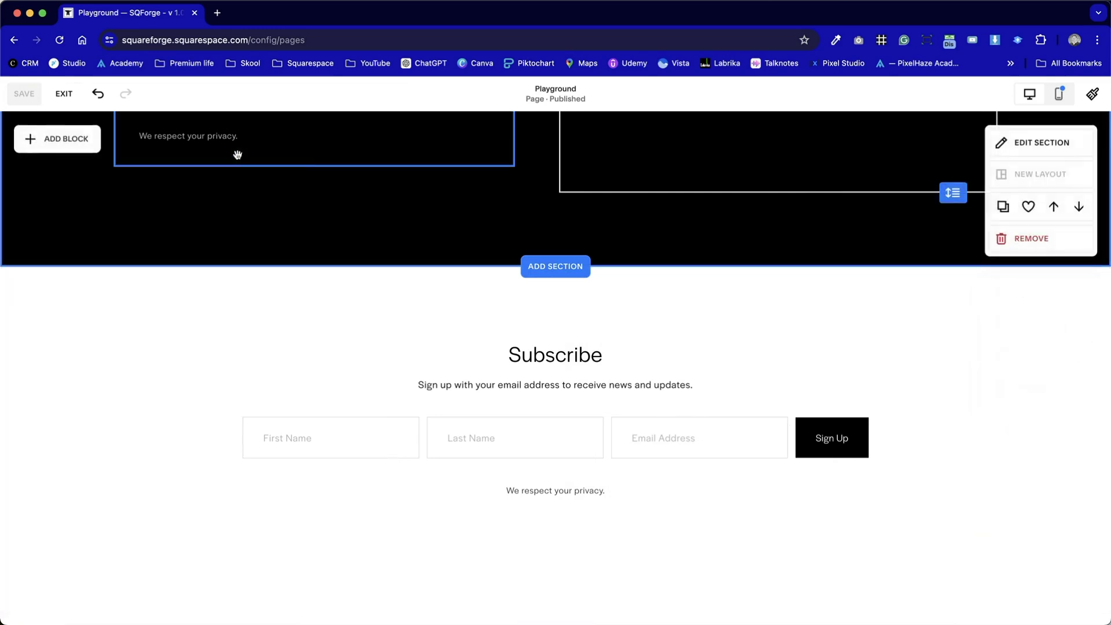
pyautogui.click(66, 94)
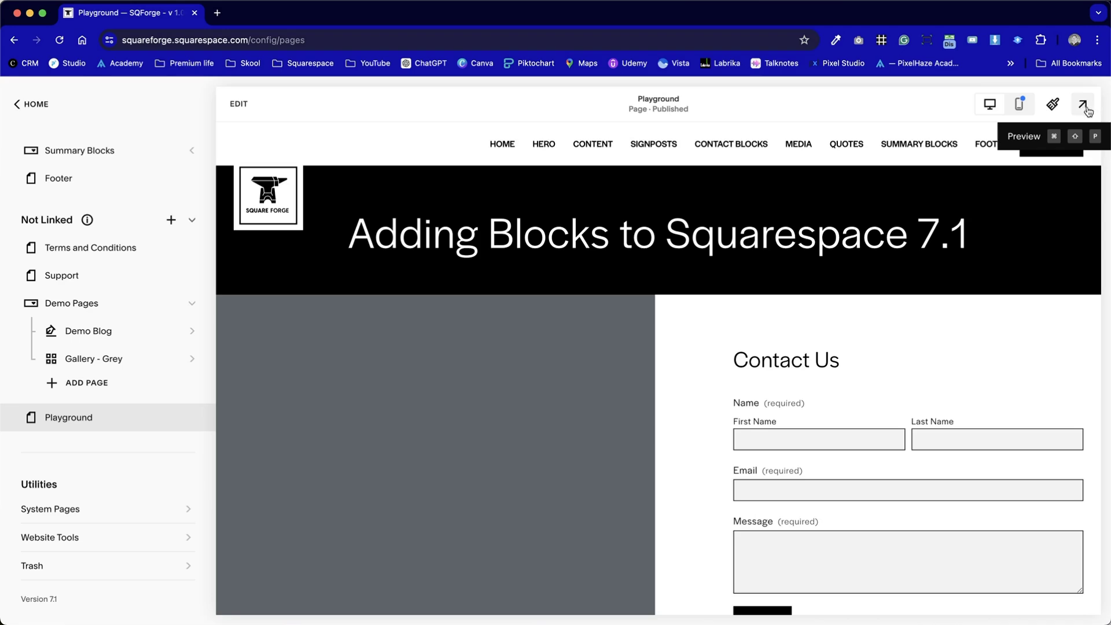
# - In full-screen preview, fill a first name into the lower Subscribe form and submit it
pyautogui.click(1083, 106)
pyautogui.scroll(-15, 779, 454)
pyautogui.click(359, 440)
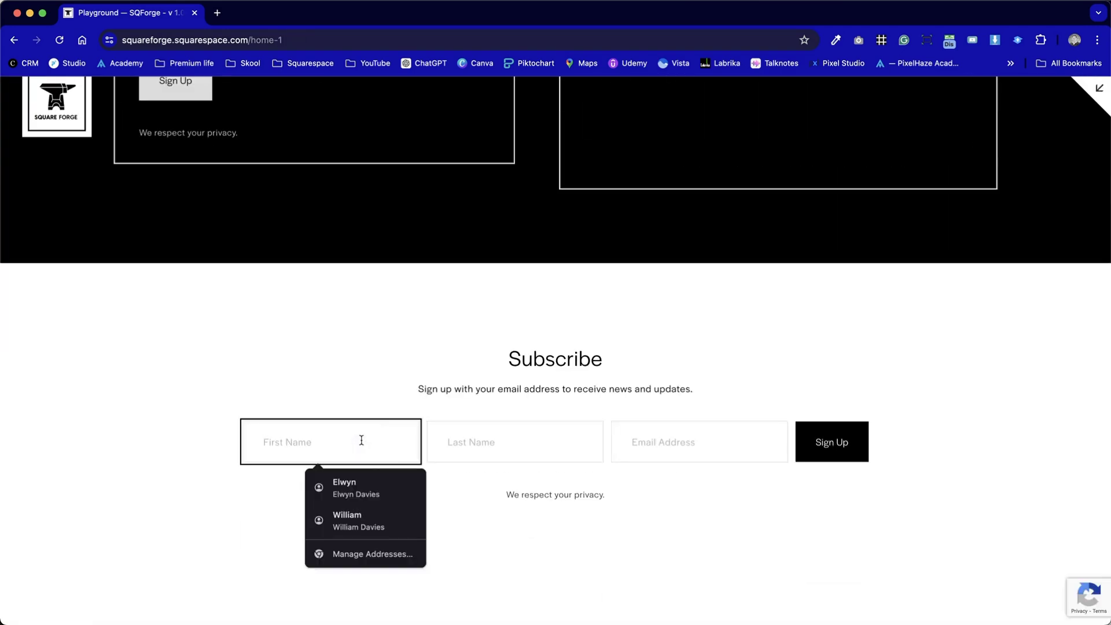
pyautogui.write('Cleyn')
pyautogui.press('Tab')
pyautogui.click(841, 434)
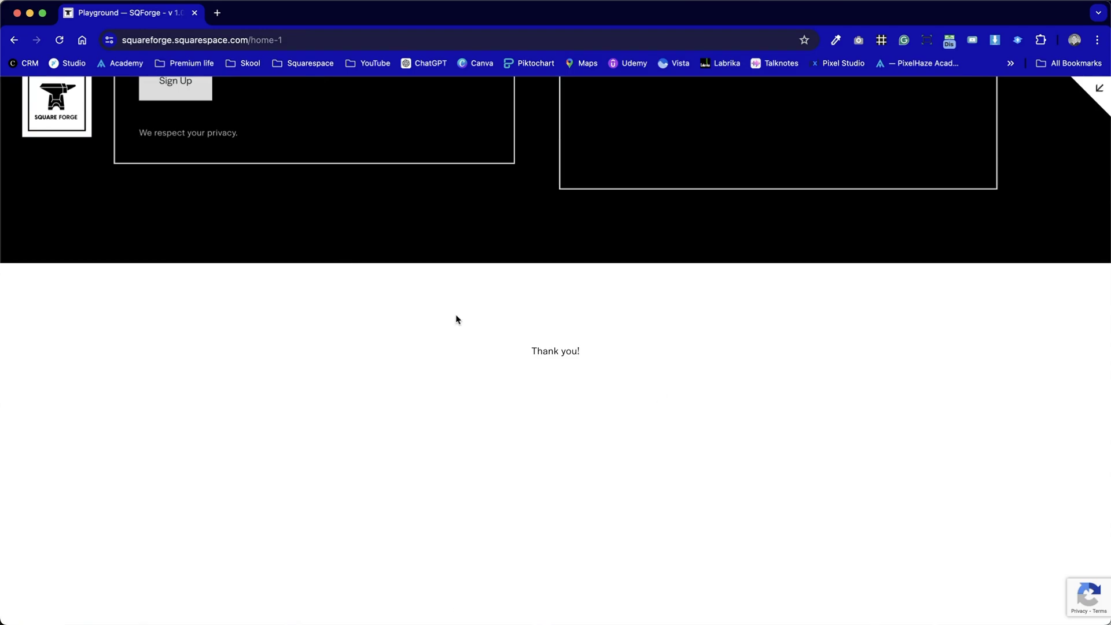
# - Check the 'Thank you!' confirmation that replaced the lower Subscribe form
pyautogui.tripleClick(538, 350)
pyautogui.click(564, 414)
pyautogui.scroll(10, 557, 416)
pyautogui.scroll(-10, 557, 416)
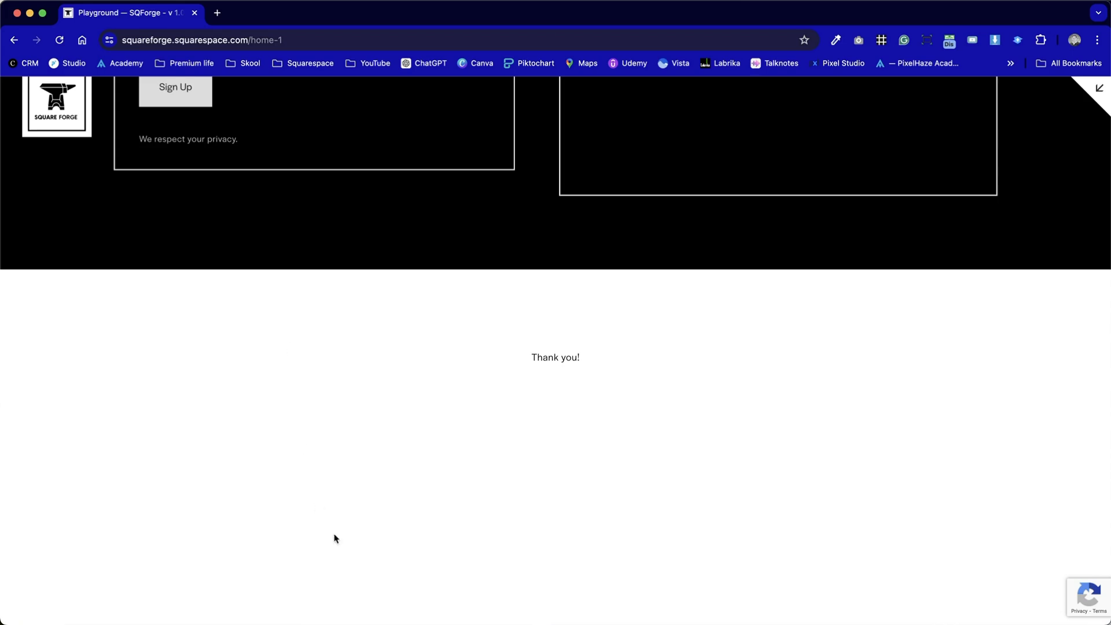
pyautogui.scroll(5, 695, 498)
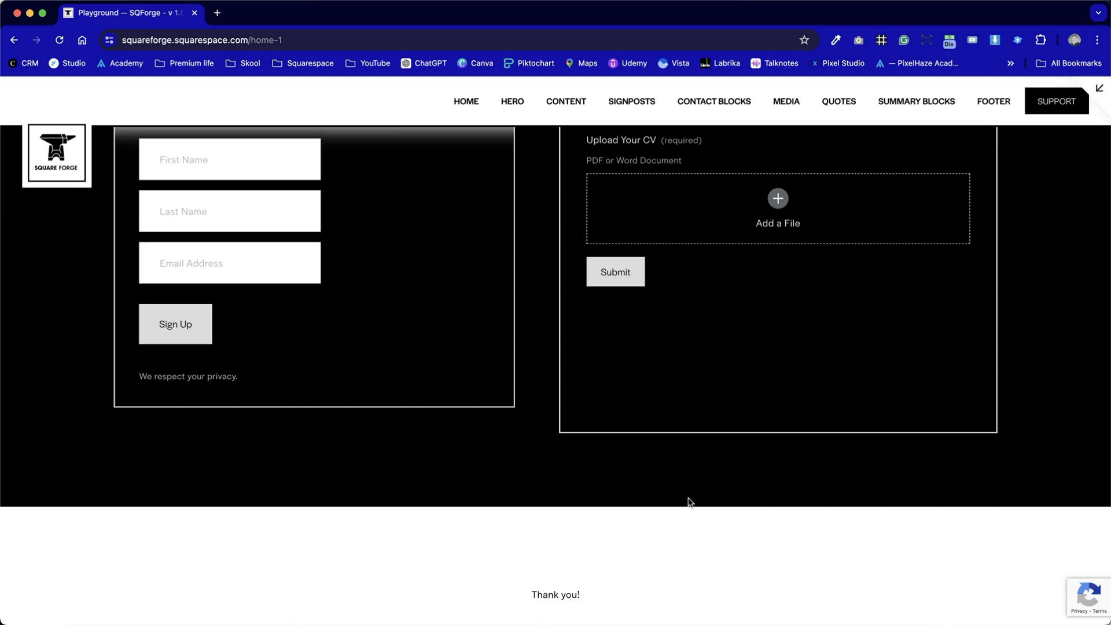
# - Scroll up to the dark Job Board section showing the outlined 'Subscribe here' form beside the application form
pyautogui.scroll(5, 690, 502)
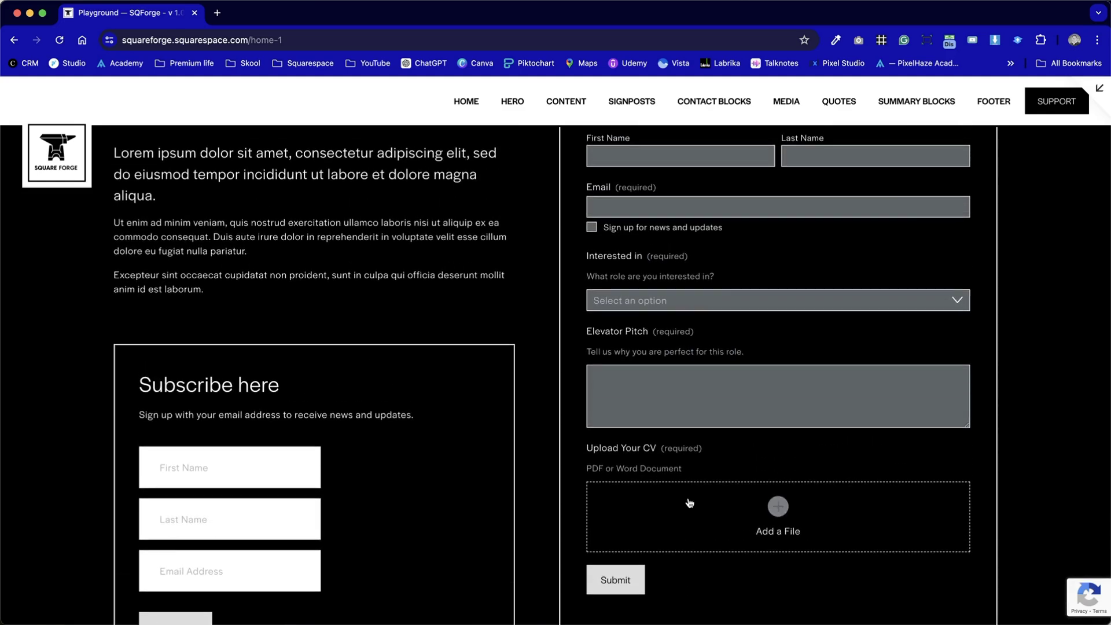